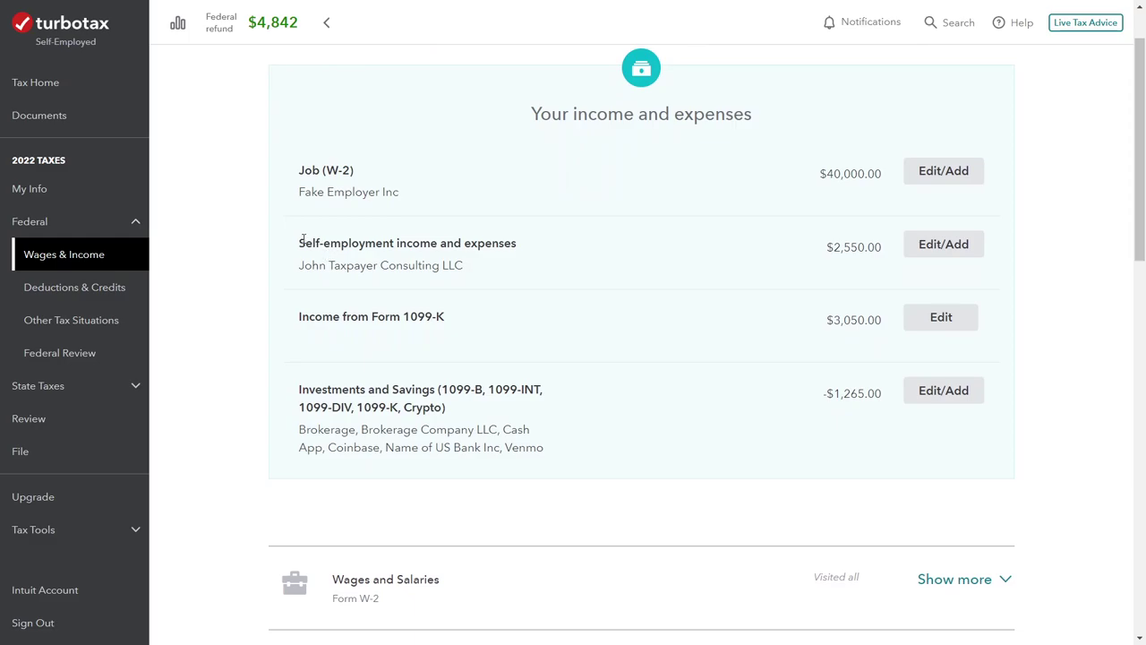
# Step: Open the consulting business under self-employment income and expenses and start its home office expense entry
pyautogui.click(438, 266)
pyautogui.click(941, 243)
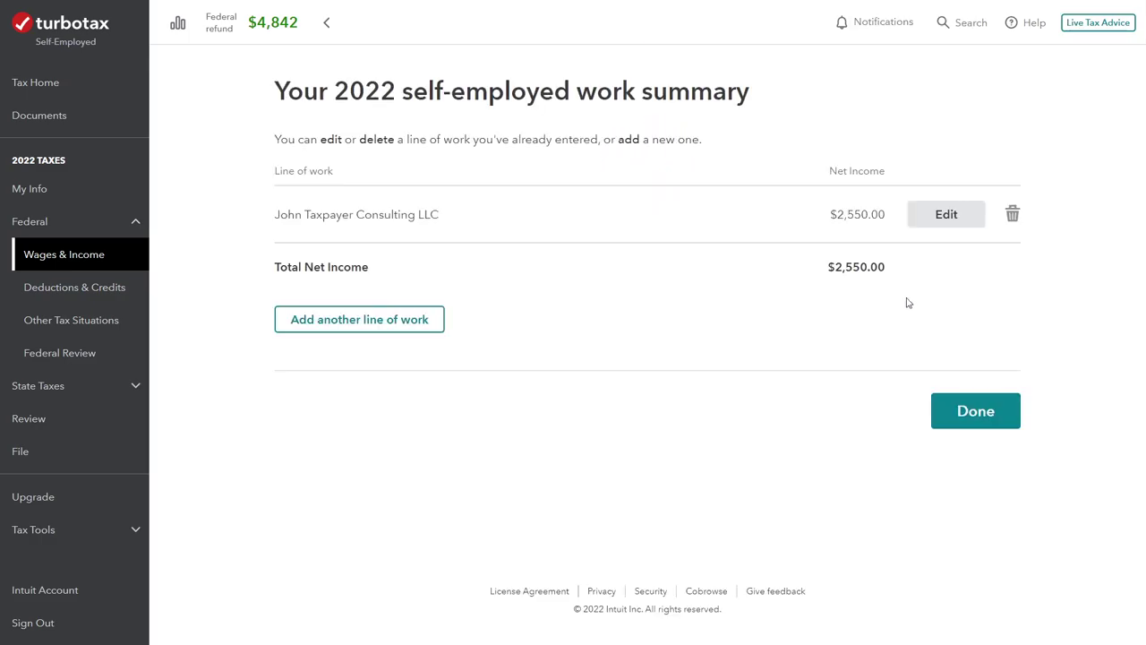
pyautogui.click(944, 215)
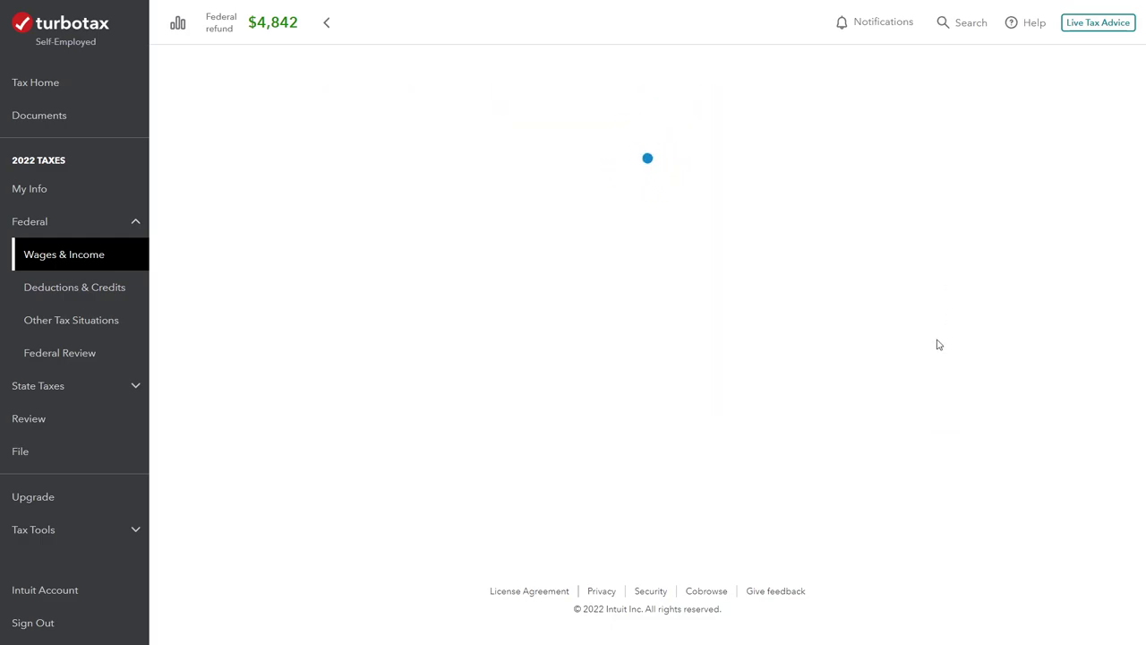
pyautogui.scroll(-3, 879, 463)
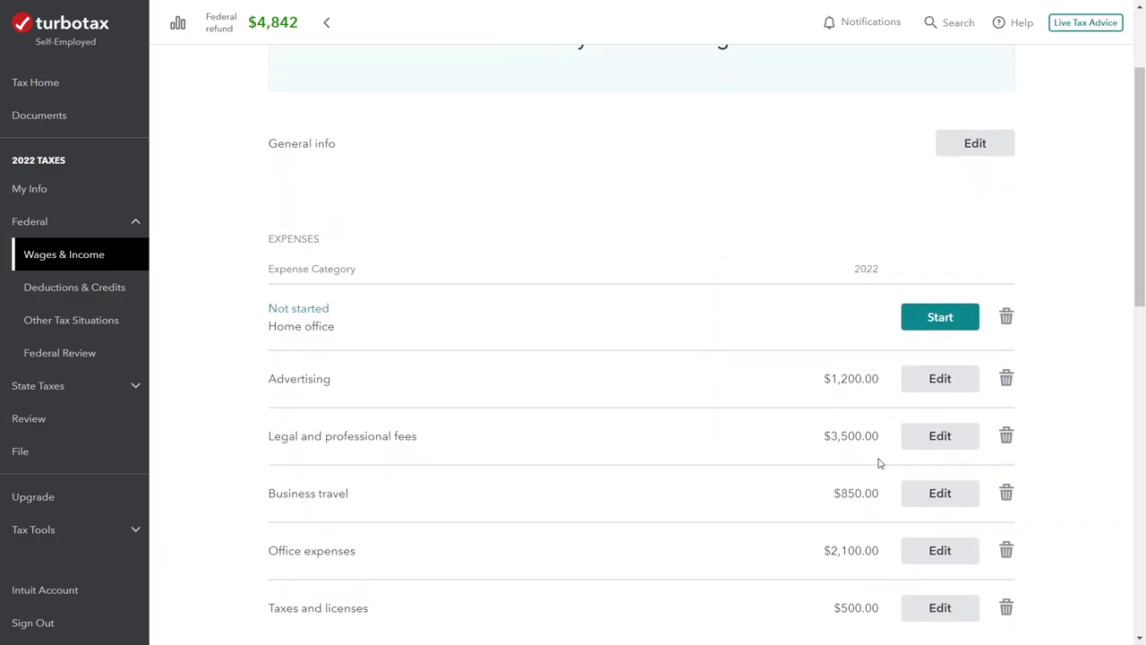
pyautogui.scroll(-2, 879, 463)
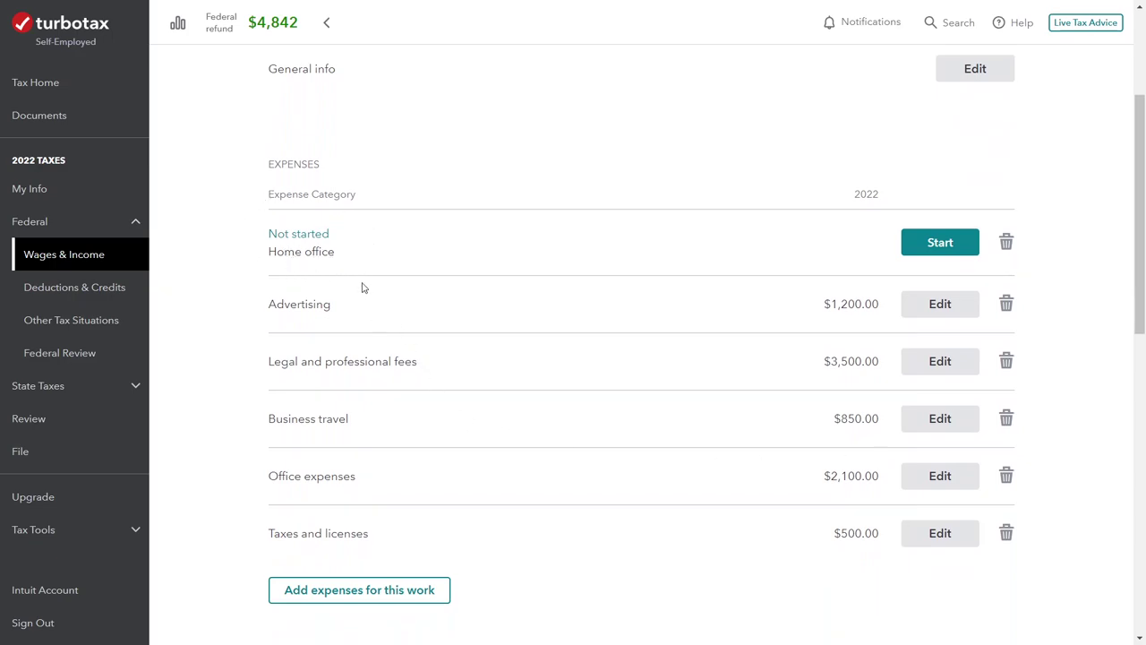
pyautogui.scroll(-2, 368, 289)
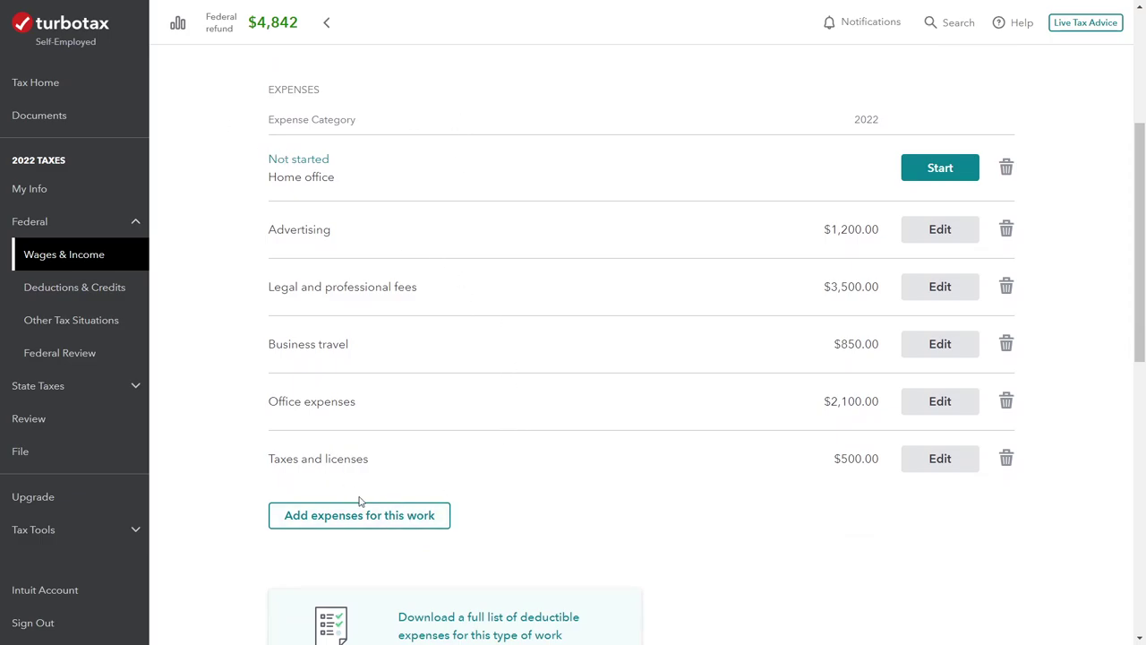
pyautogui.scroll(3, 422, 463)
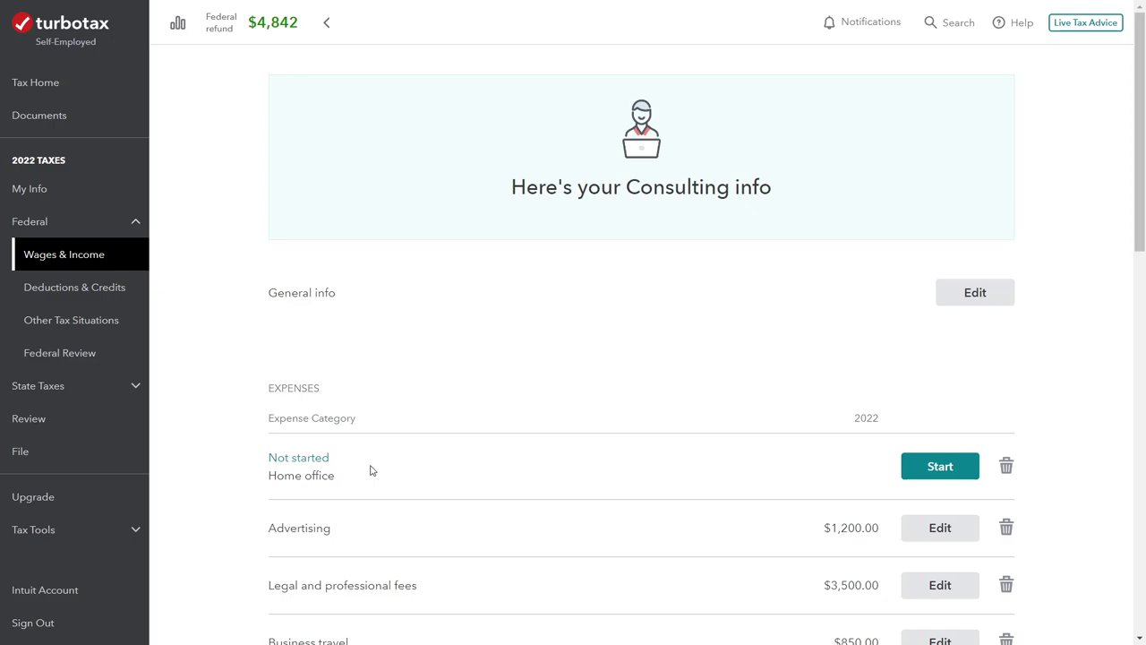
pyautogui.click(945, 466)
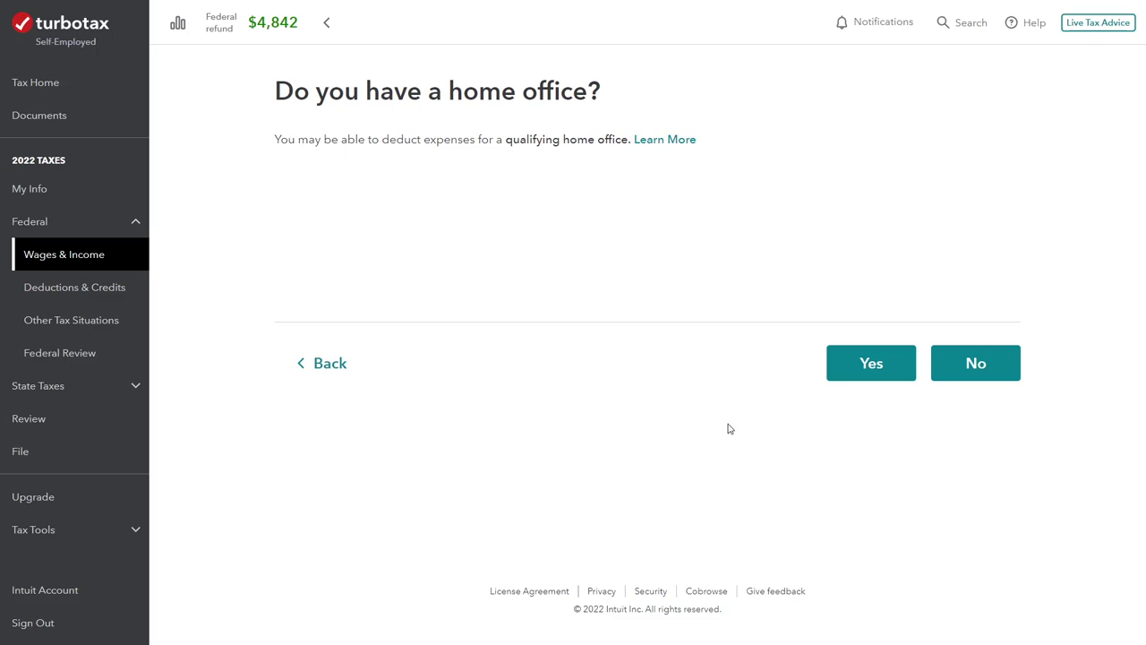
# Step: Declare a single home office used all year, with none of the listed situations applying, and name it with its street address
pyautogui.click(857, 368)
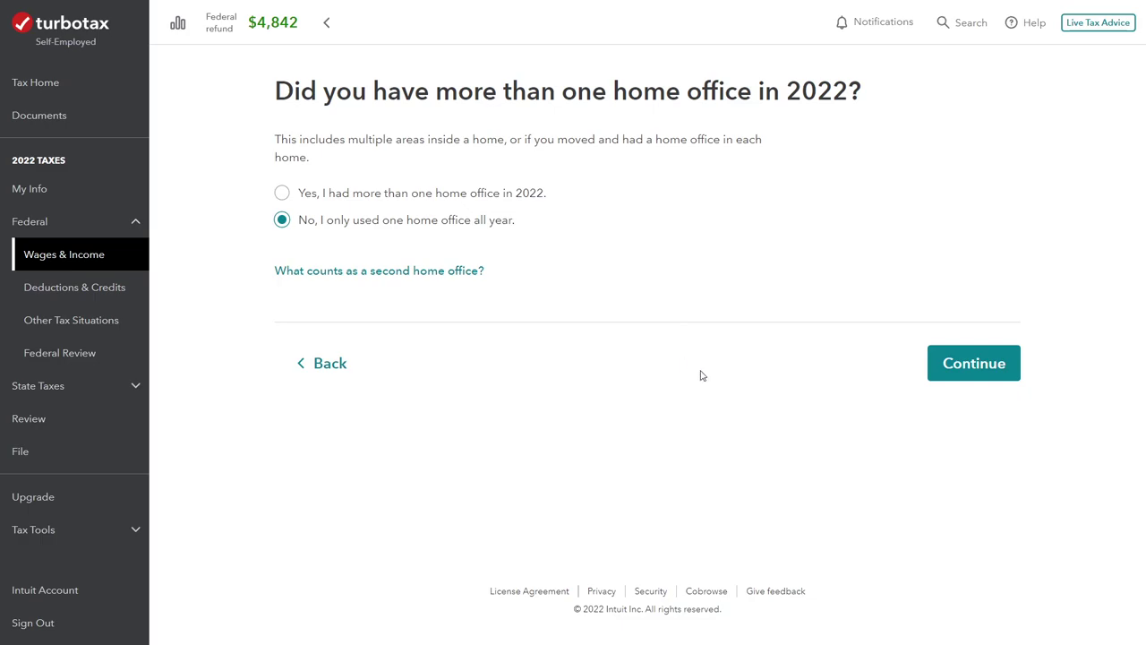
pyautogui.click(964, 367)
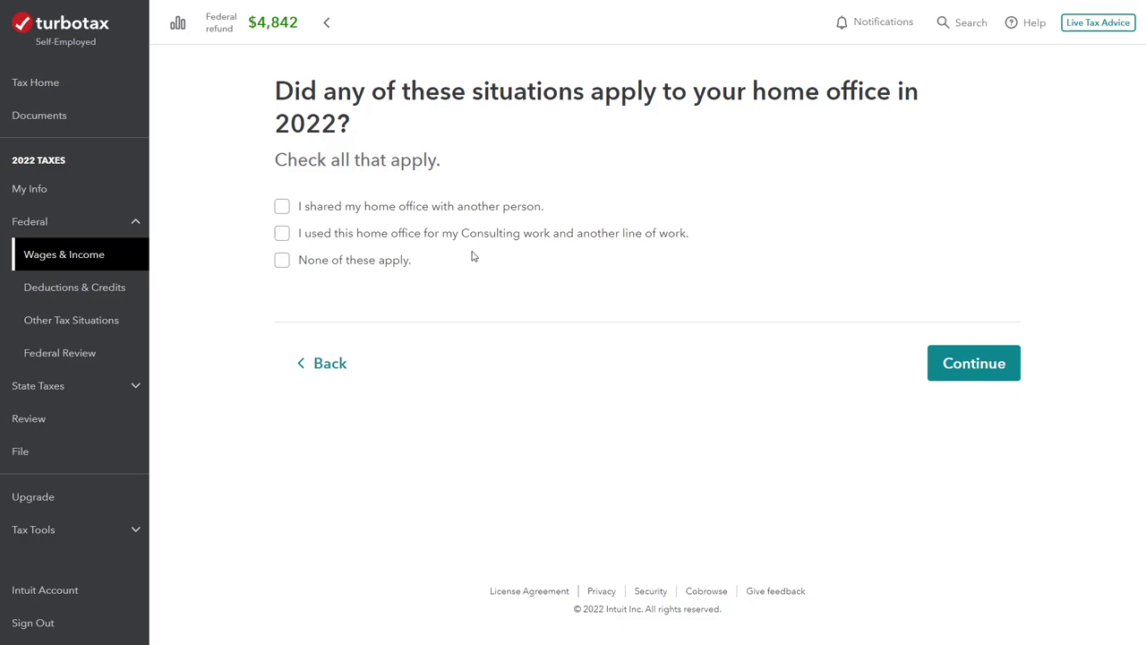
pyautogui.click(408, 262)
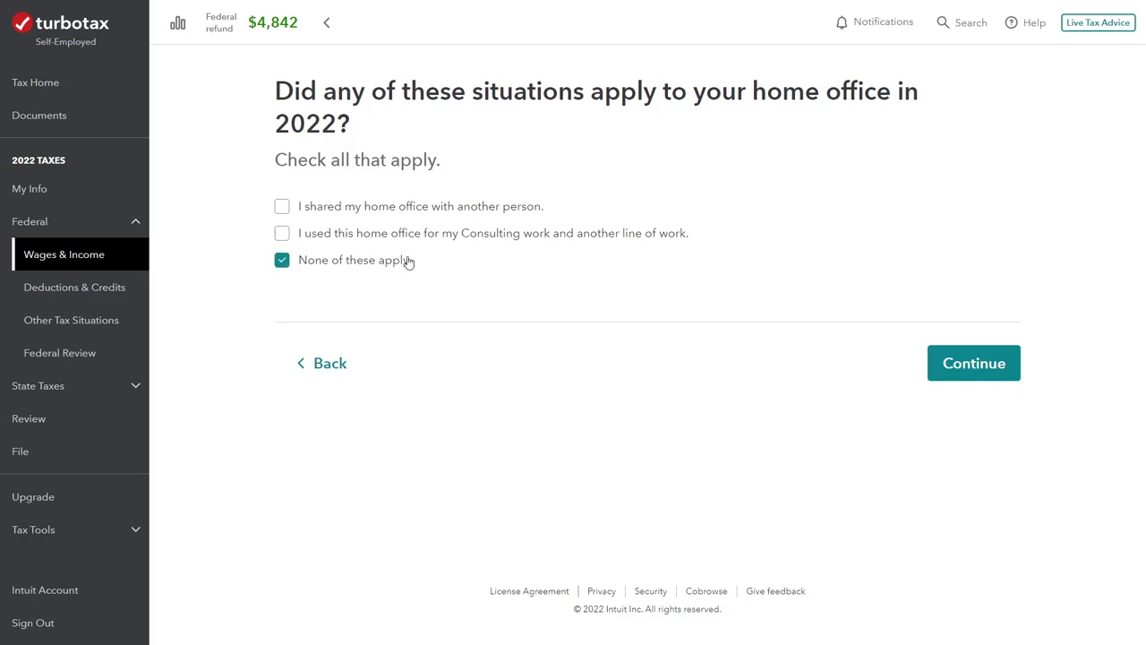
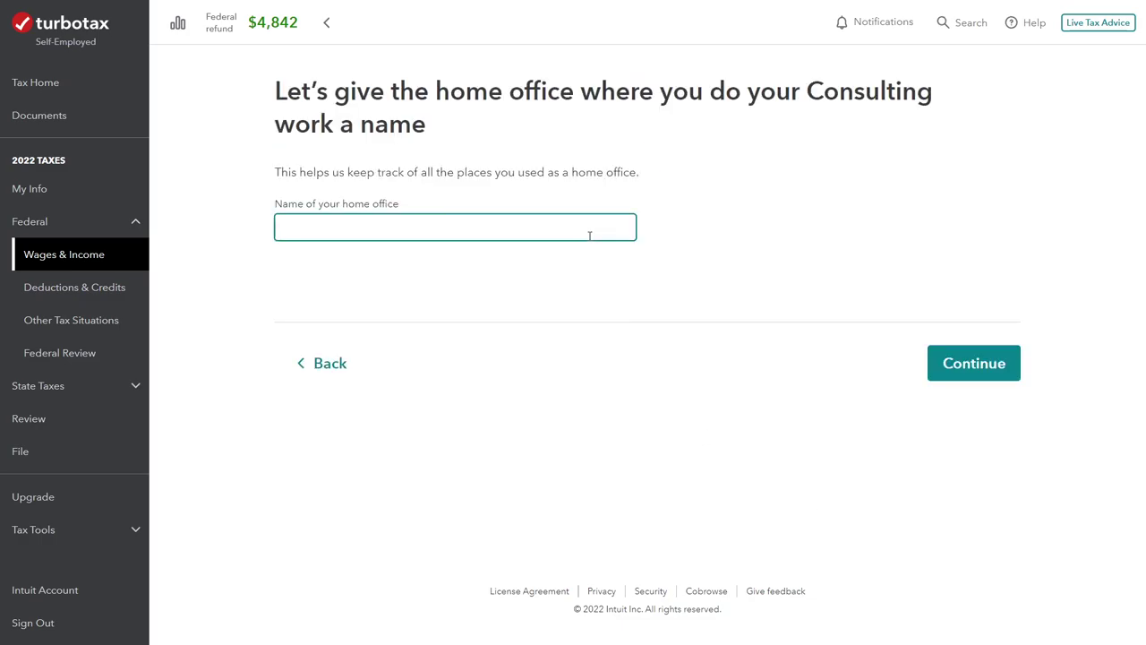
pyautogui.write('Street Address')
pyautogui.click(980, 375)
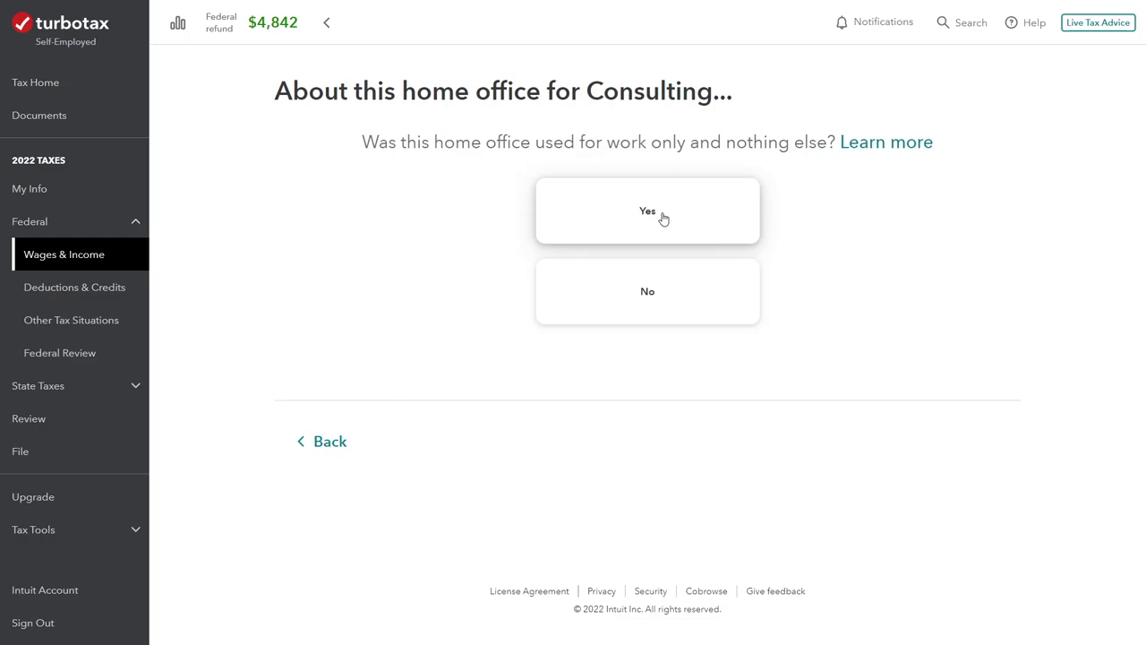
# Step: Answer Yes to the home office being used only for work, used regularly, and being the primary workplace
pyautogui.click(664, 219)
pyautogui.scroll(-1, 768, 309)
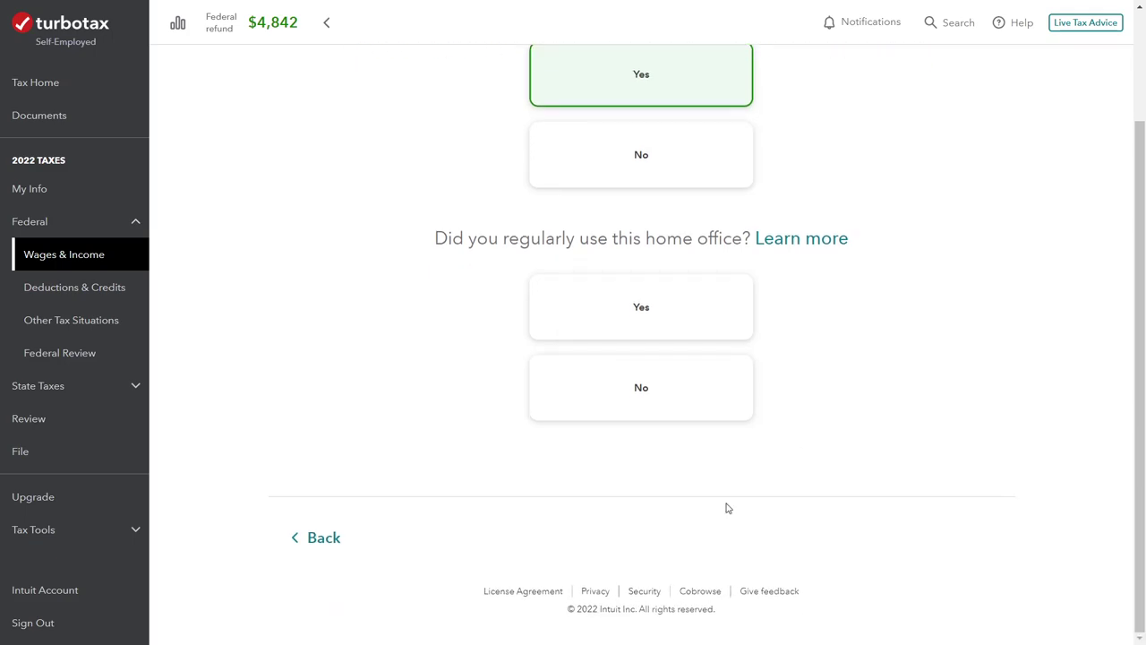
pyautogui.click(633, 306)
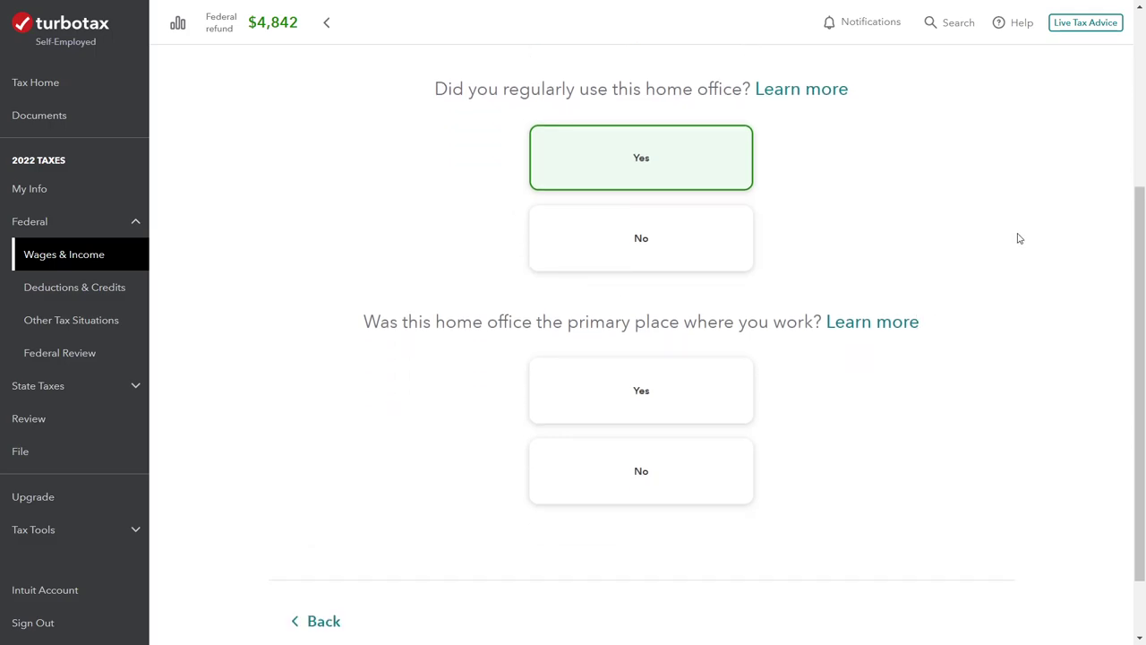
pyautogui.click(690, 385)
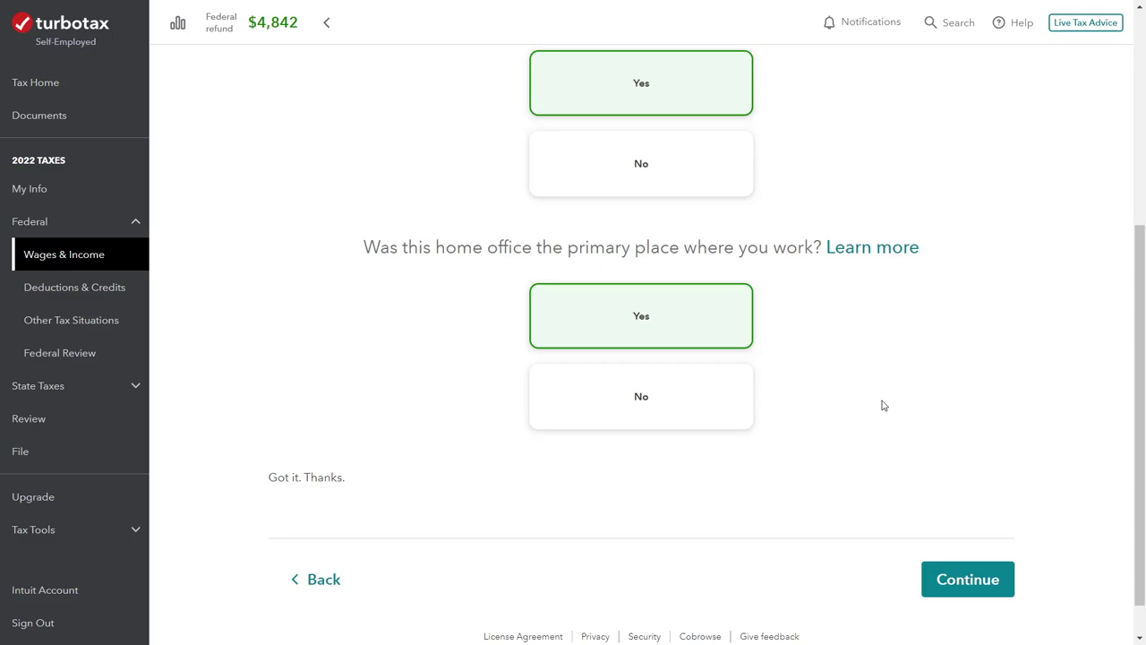
pyautogui.click(968, 584)
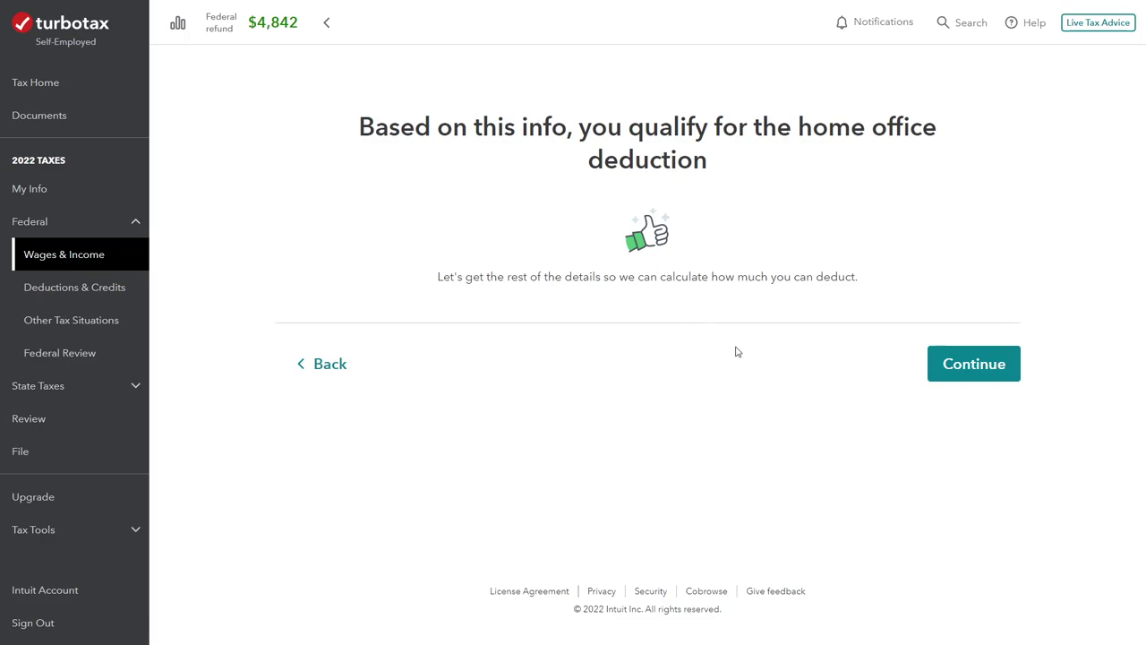
pyautogui.click(985, 360)
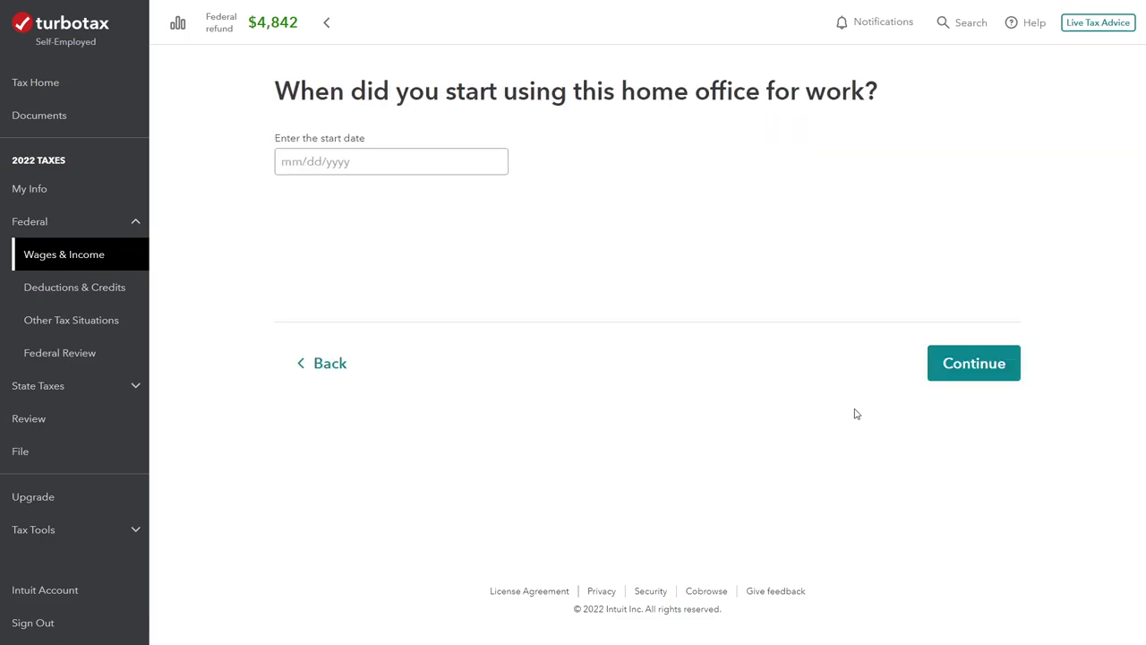
# Step: Set the home office start date to 01/01/2022 and the months used at least 15 days to 12
pyautogui.click(416, 163)
pyautogui.write('01/01/2022')
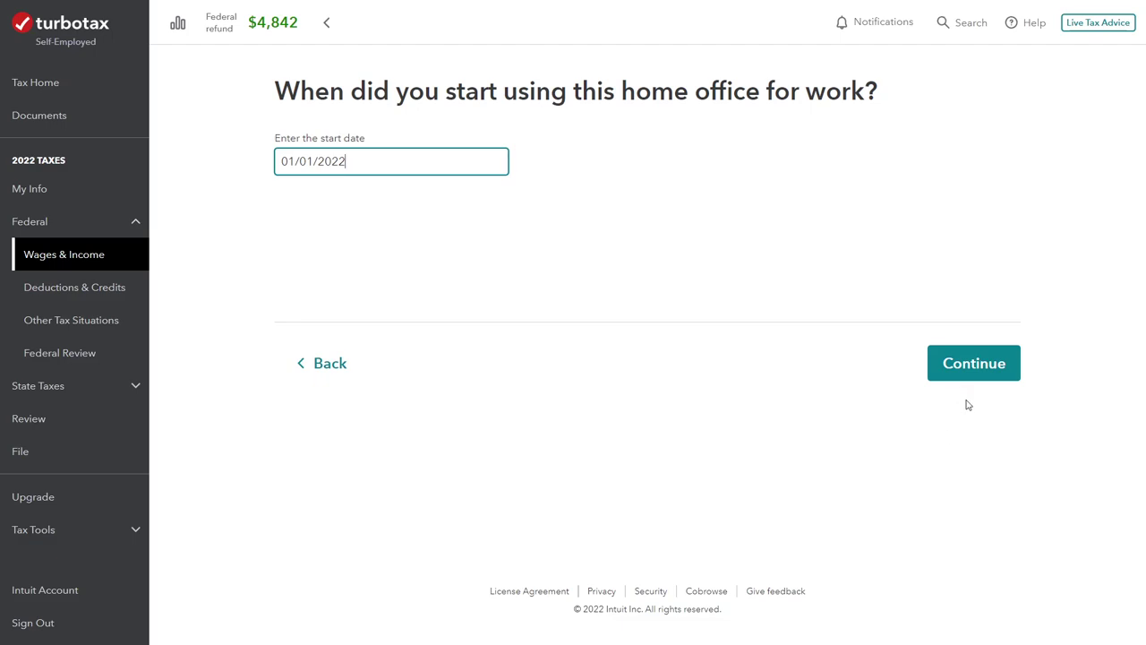
pyautogui.click(971, 371)
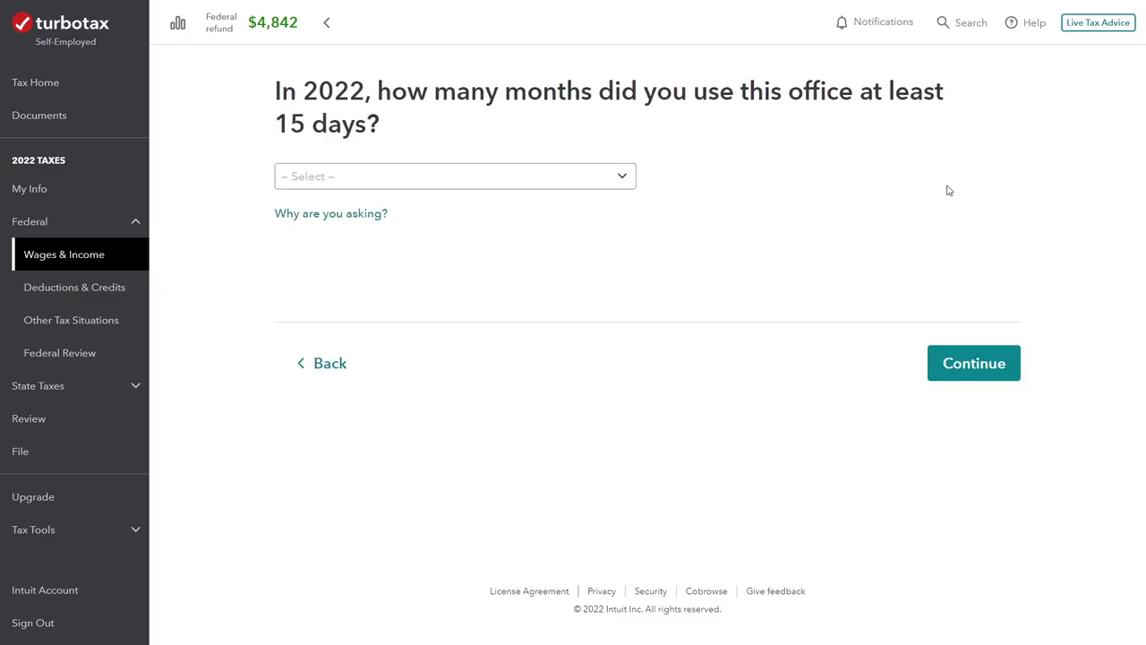
pyautogui.click(622, 180)
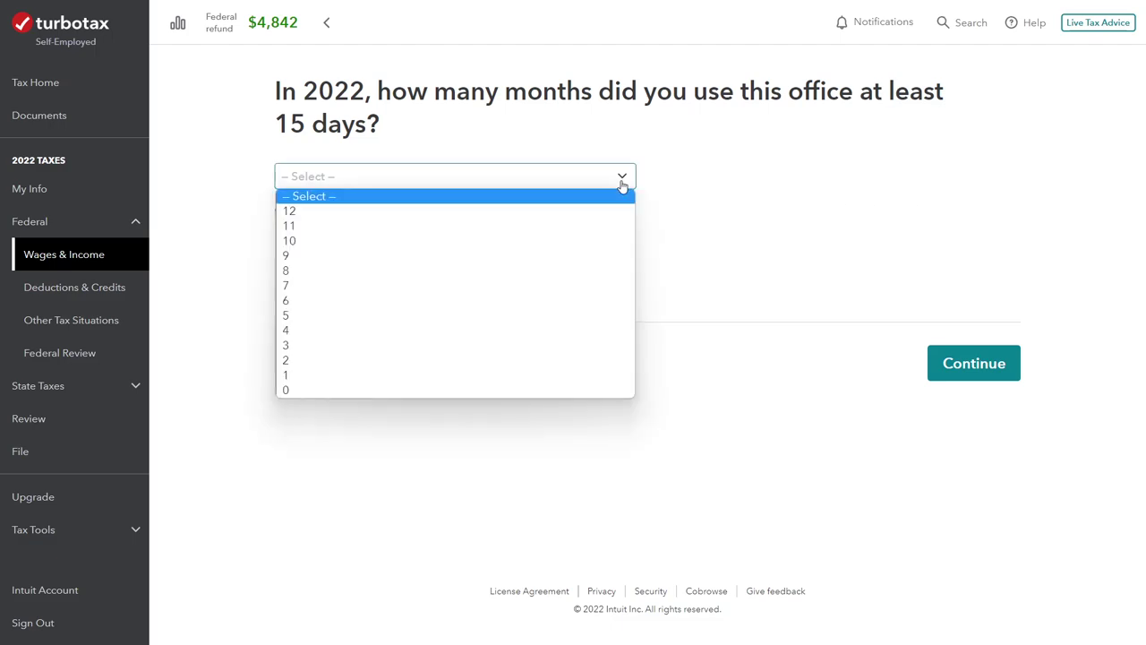
pyautogui.click(592, 215)
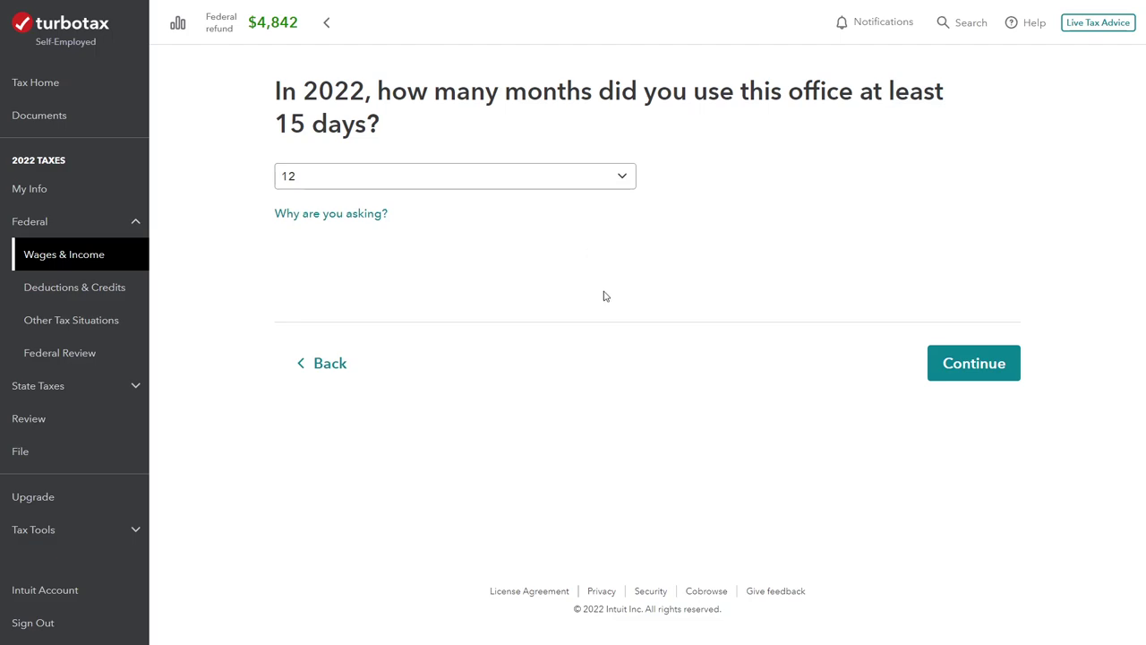
pyautogui.click(974, 364)
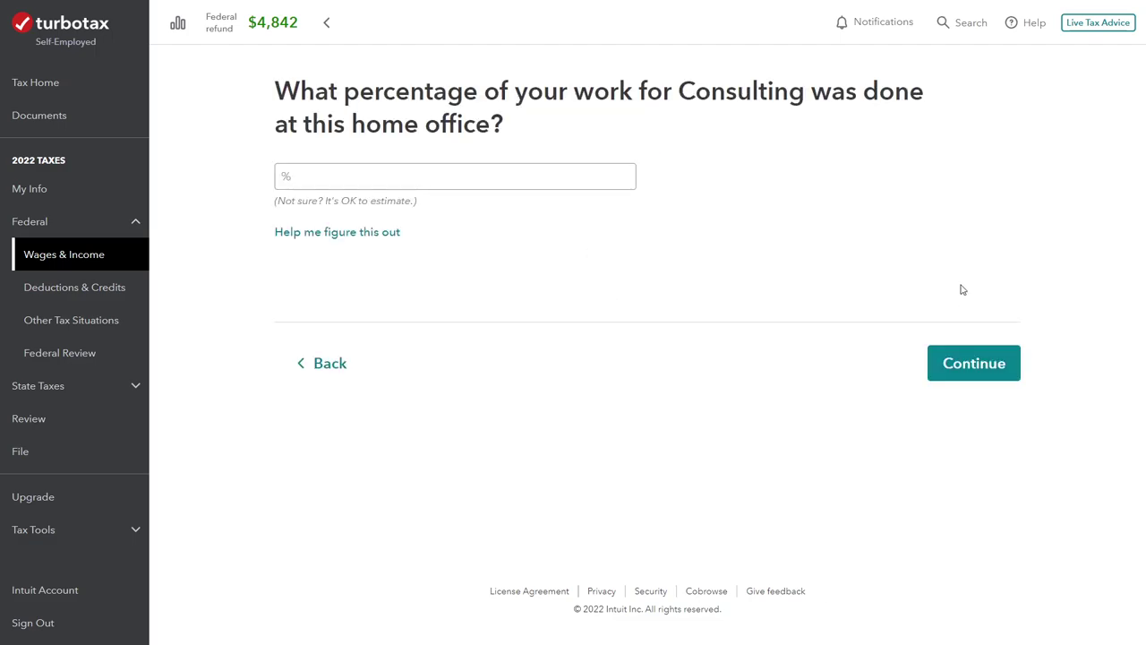
# Step: Set the percentage of consulting work done at this home office to 100
pyautogui.click(610, 182)
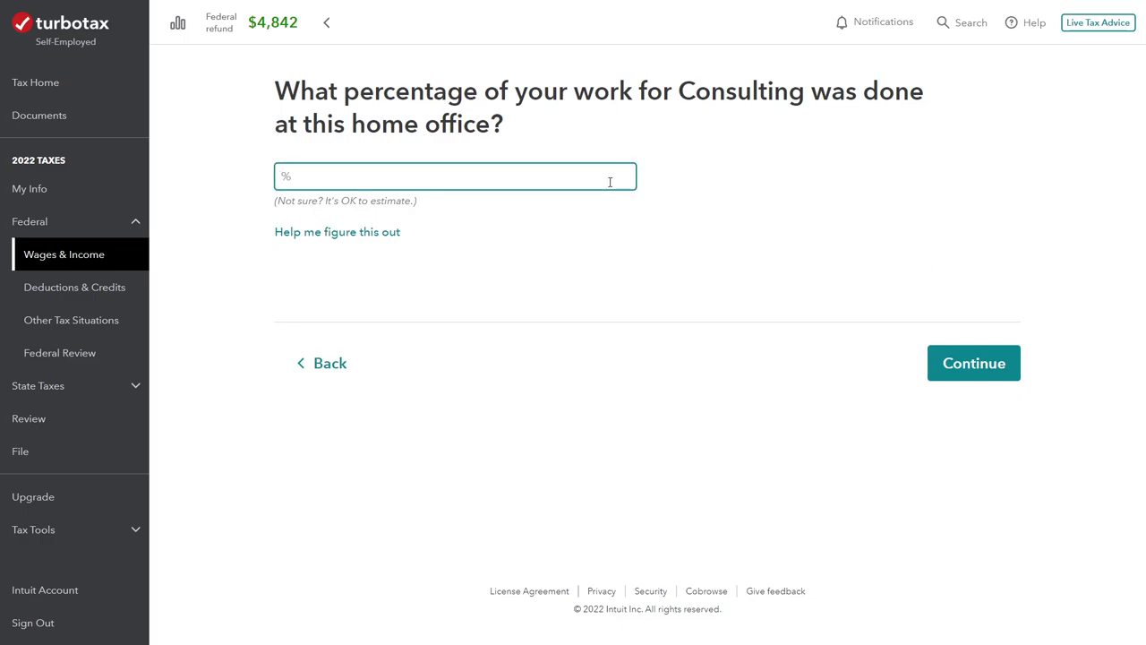
pyautogui.write('100')
pyautogui.click(980, 380)
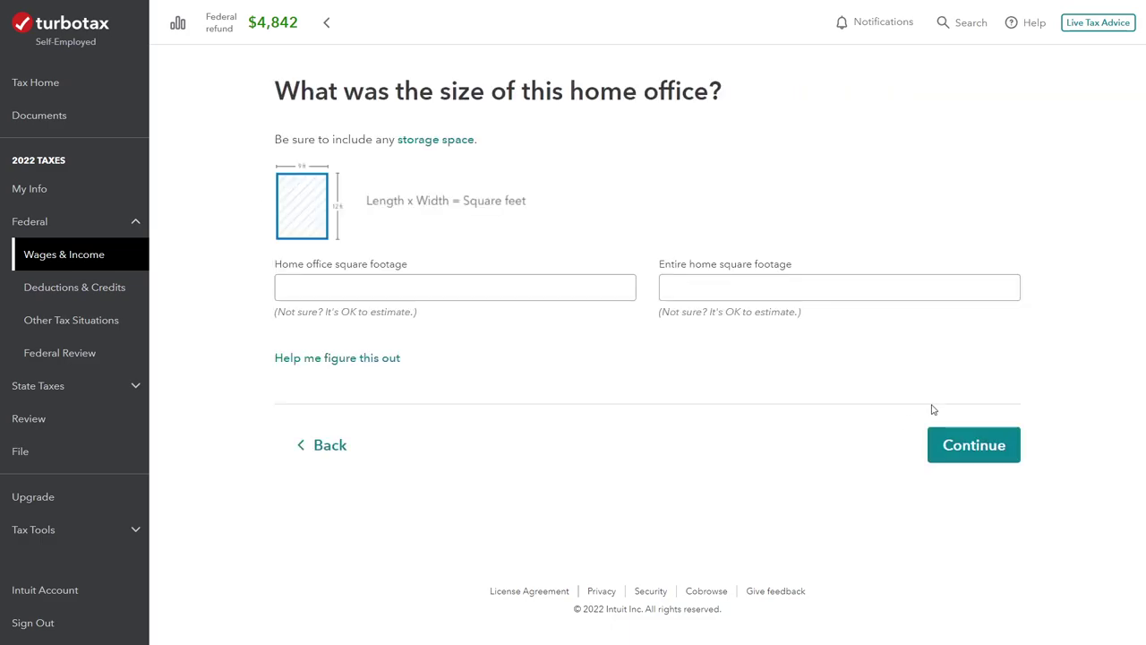
# Step: Enter 150 as the home office square footage and 2200 as the entire home square footage
pyautogui.click(575, 285)
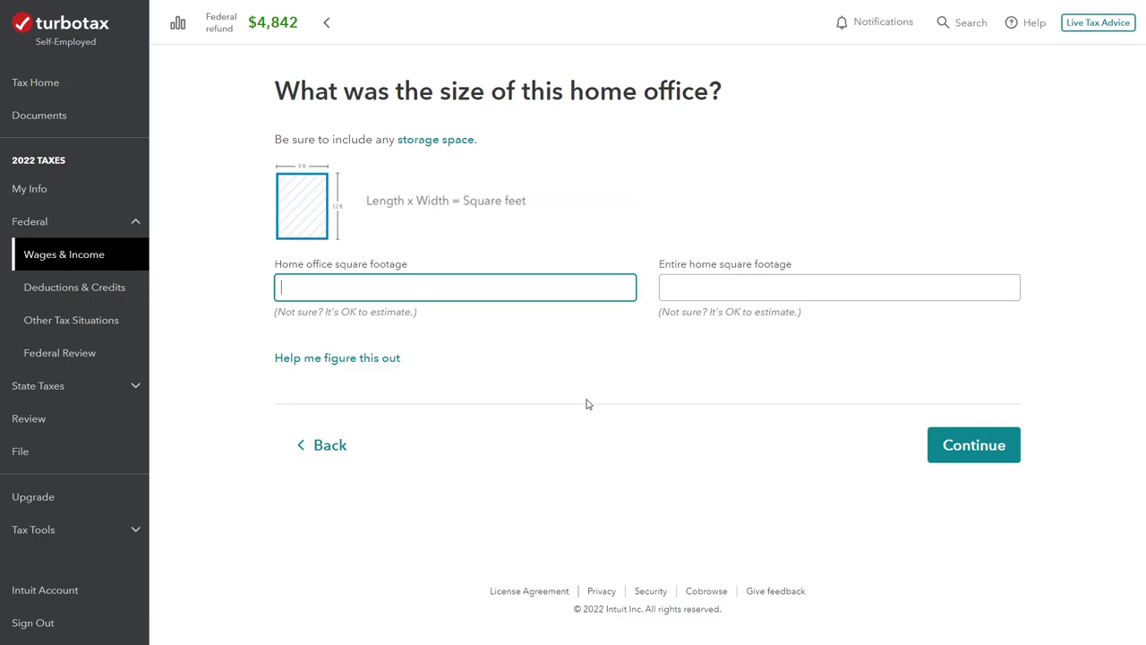
pyautogui.write('150')
pyautogui.click(670, 287)
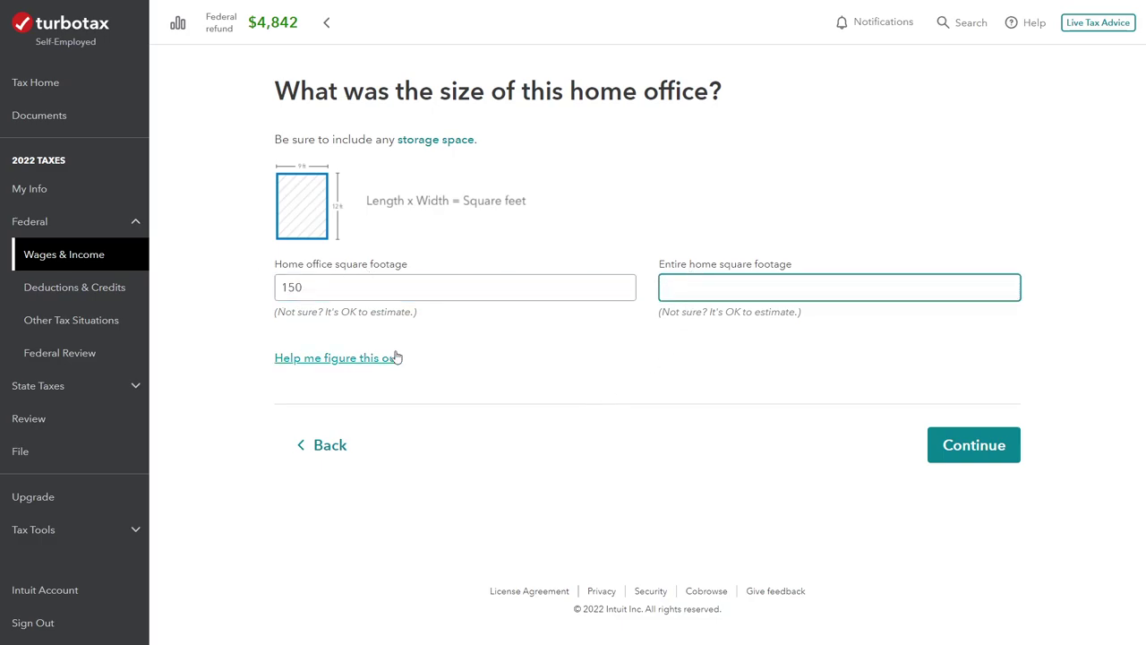
pyautogui.write('2200')
pyautogui.click(728, 395)
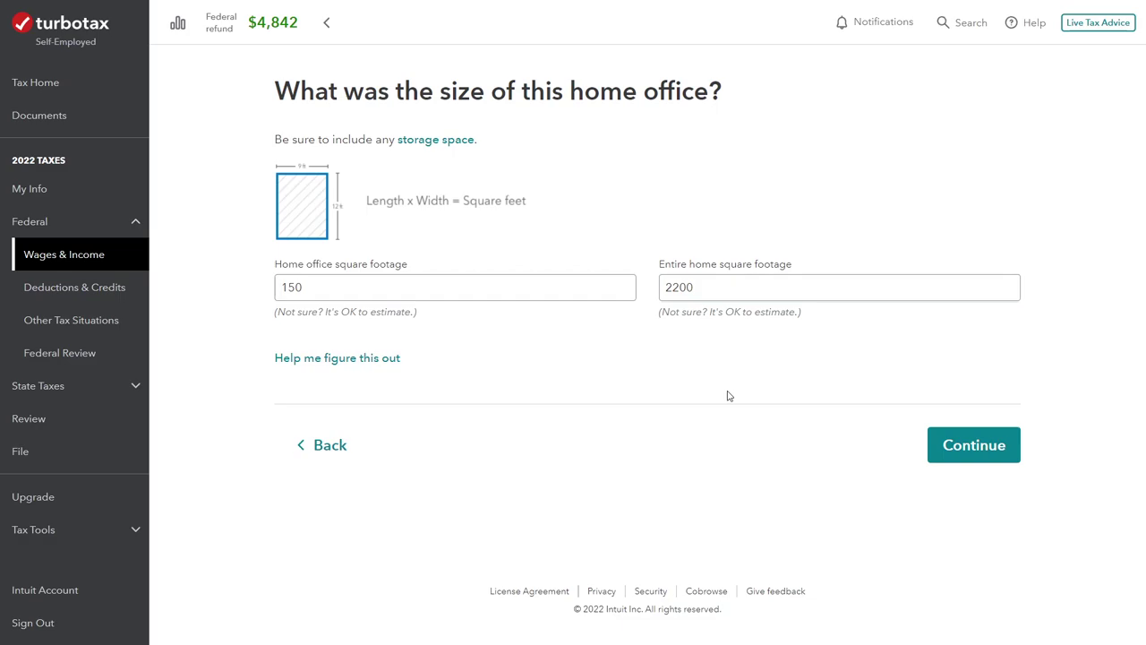
pyautogui.click(725, 299)
pyautogui.click(736, 336)
pyautogui.click(970, 456)
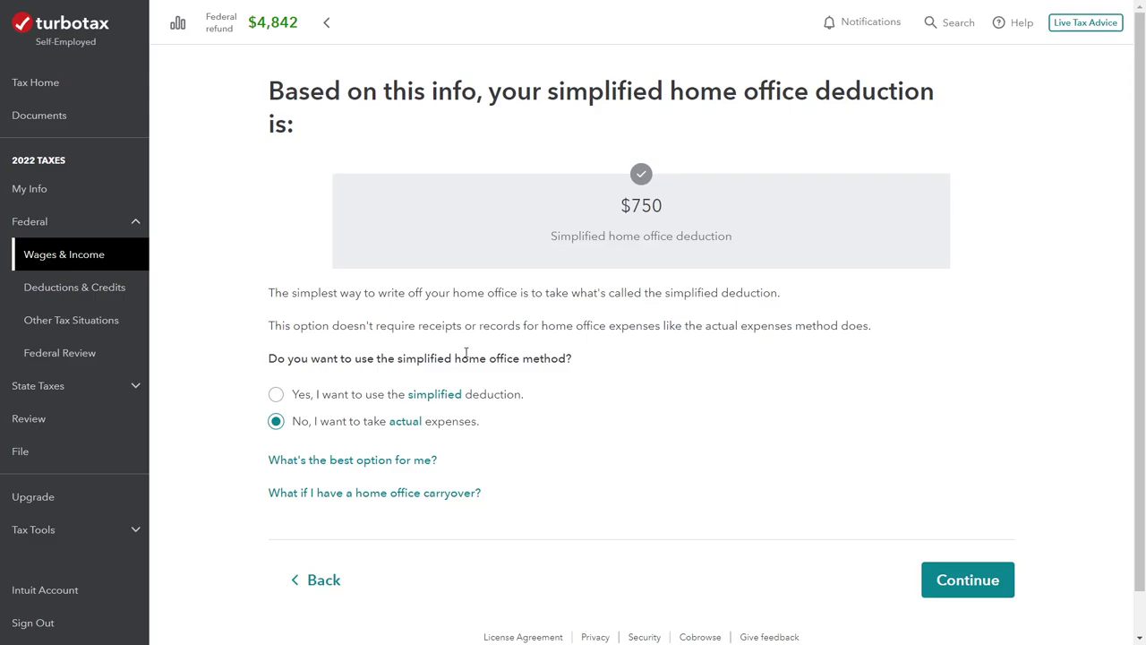
# Step: Choose actual expenses over the simplified deduction and pick the Guide me method for entering the home office expenses
pyautogui.moveTo(300, 326); pyautogui.dragTo(656, 330)
pyautogui.click(663, 328)
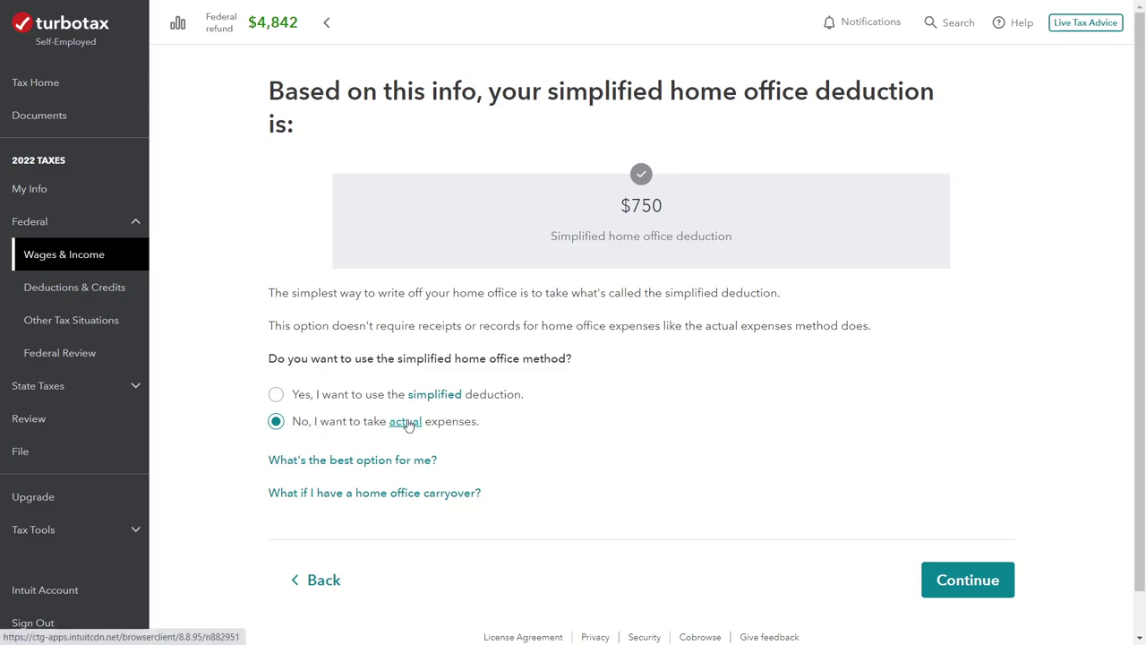
pyautogui.click(954, 581)
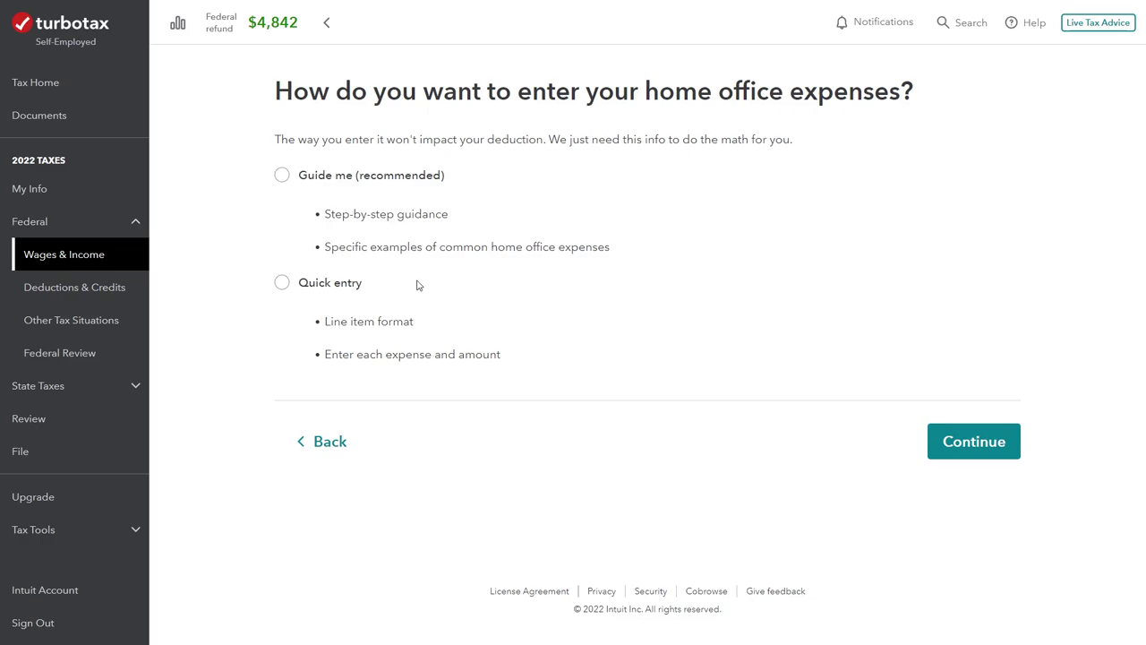
pyautogui.click(283, 179)
pyautogui.click(974, 453)
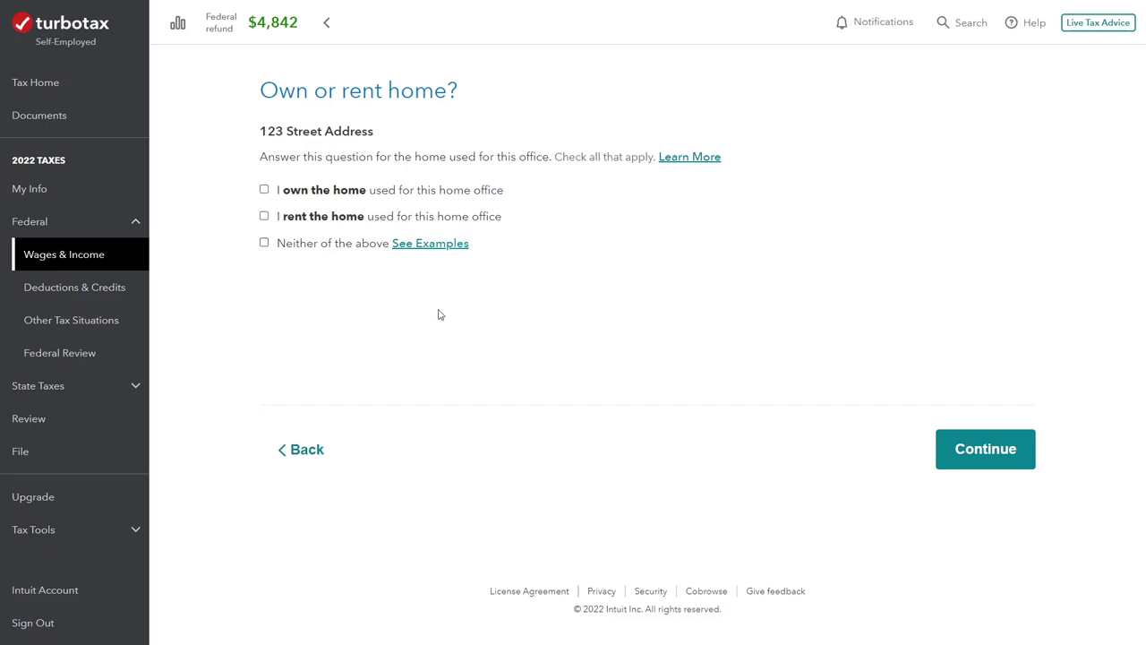
# Step: Mark the home used for the office as owned and add Bank Name Inc as its mortgage interest lender
pyautogui.click(263, 188)
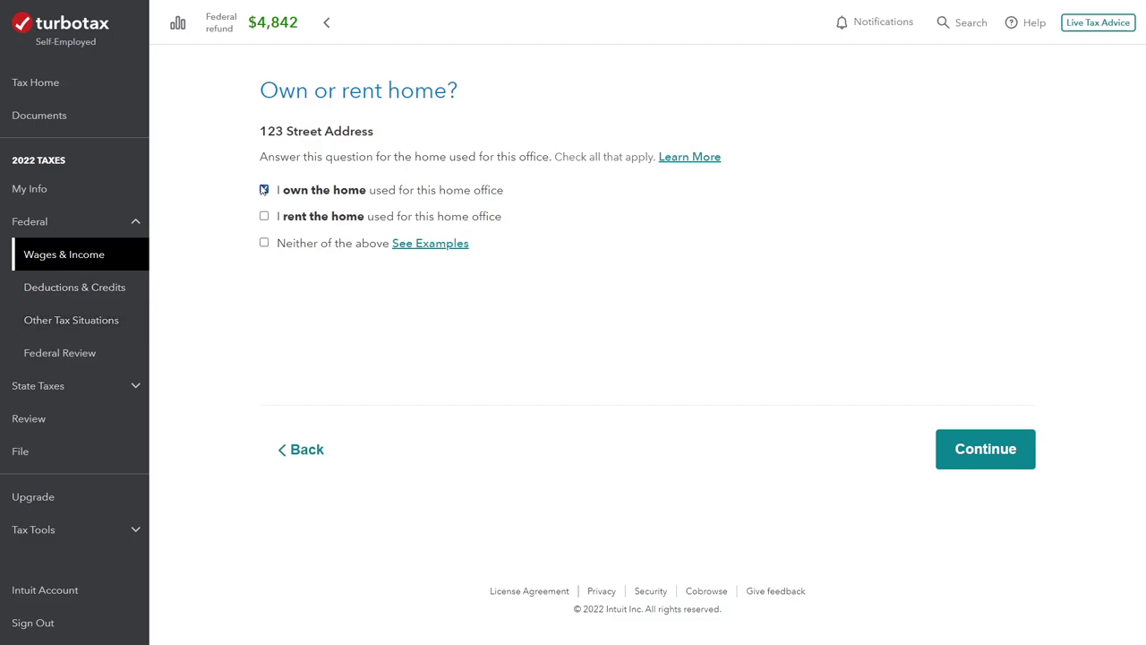
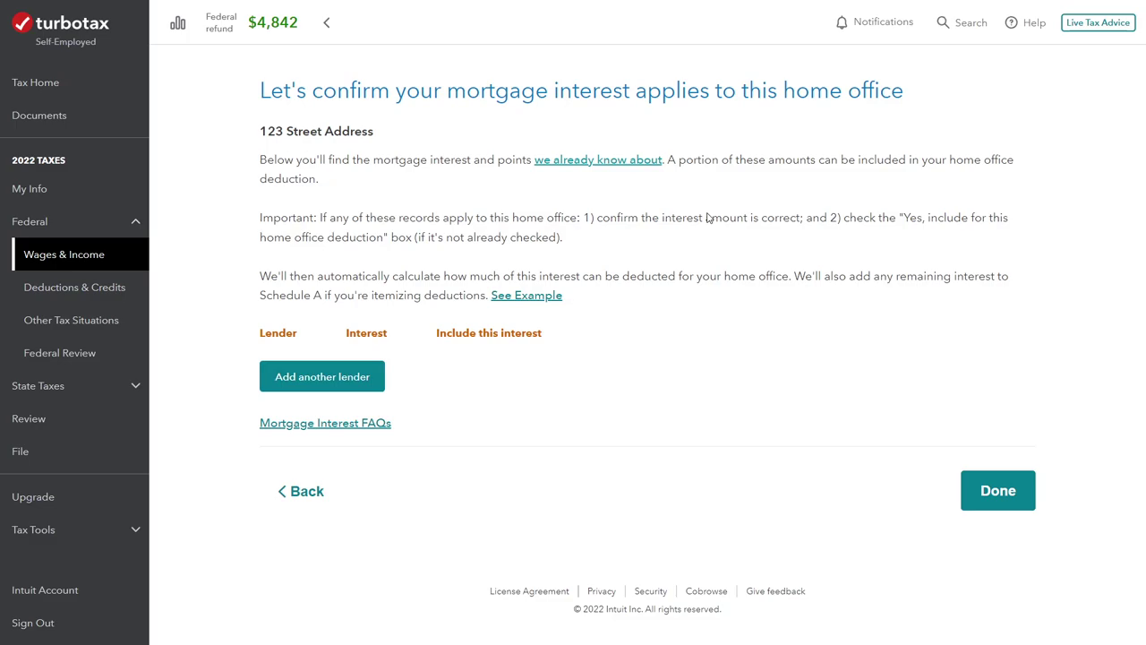
pyautogui.click(307, 376)
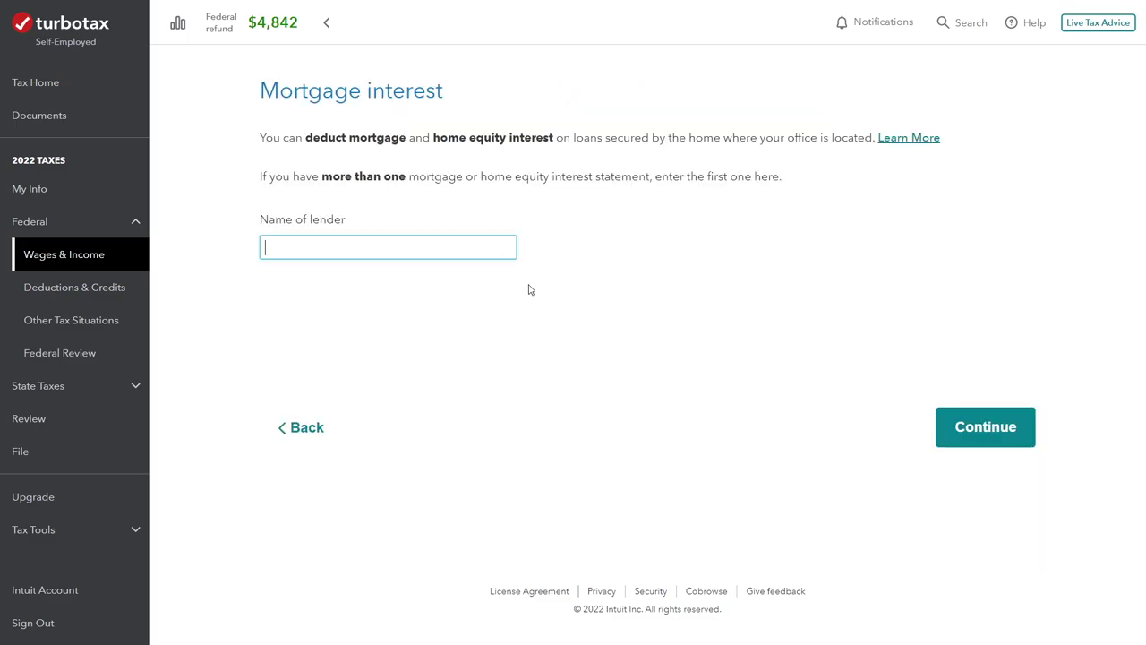
pyautogui.write('Bank Name Inc')
pyautogui.click(988, 426)
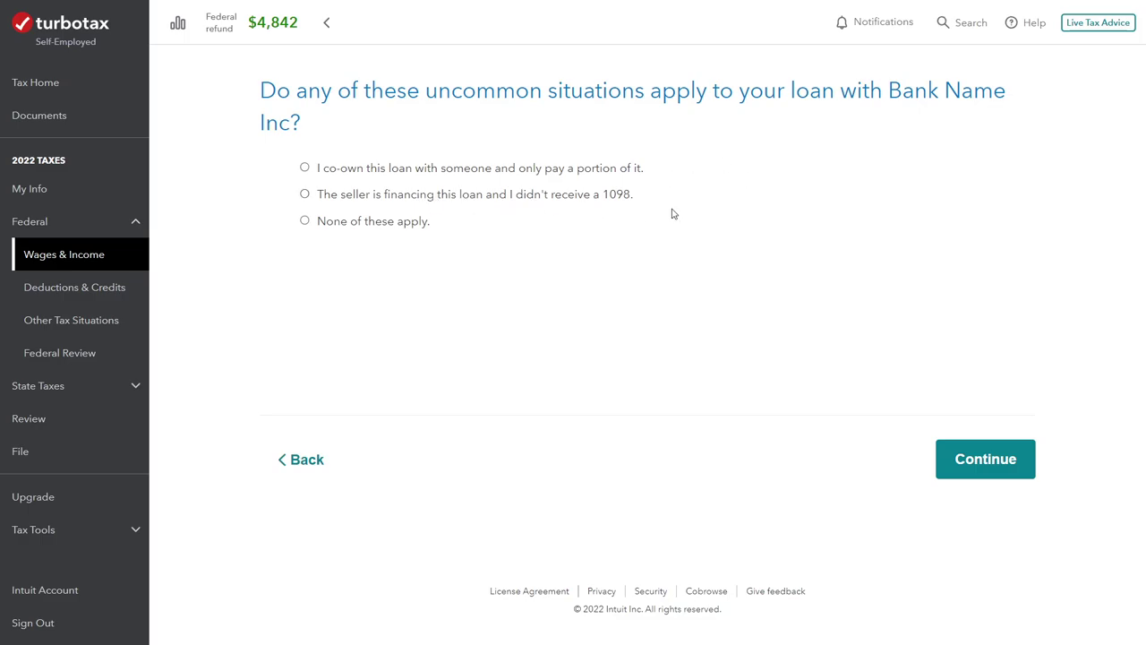
# Step: Indicate that no uncommon situations apply to the Bank Name Inc loan and enter 3,050 as the Form 1098 box 1 mortgage interest
pyautogui.click(397, 227)
pyautogui.click(988, 462)
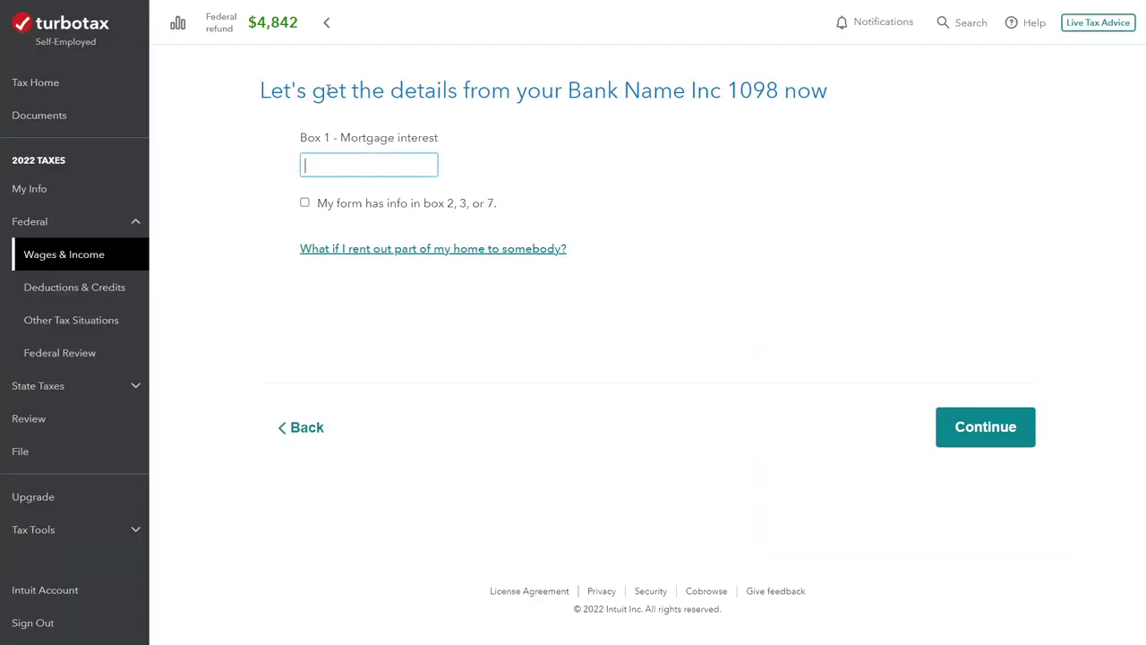
pyautogui.write('3,050')
pyautogui.click(981, 439)
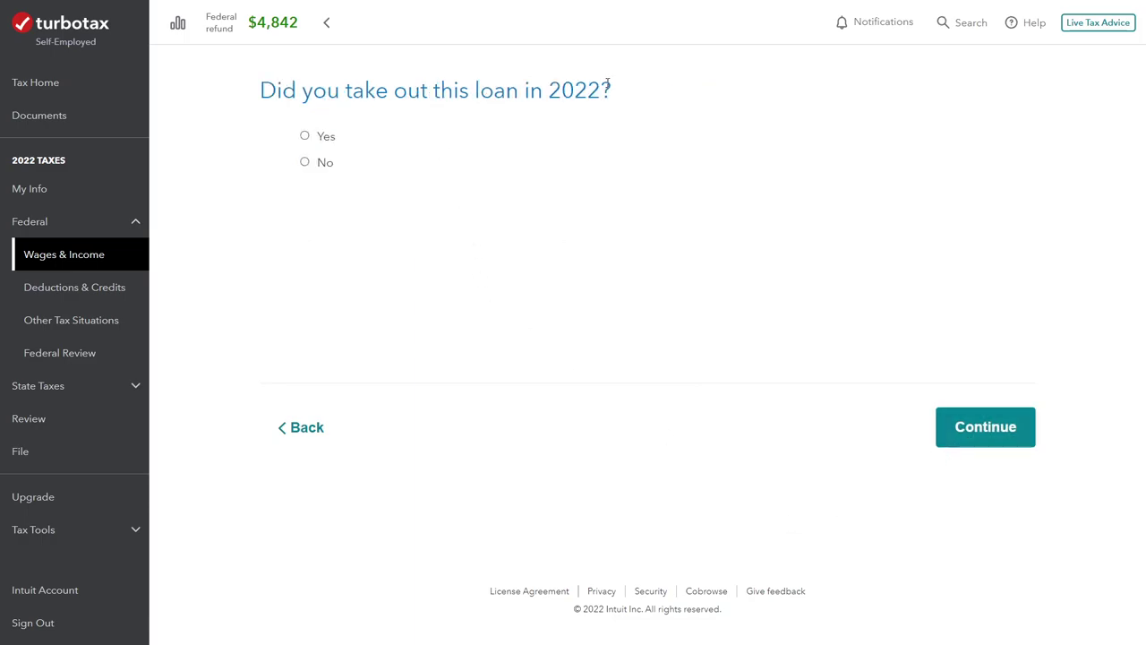
# Step: Mark the loan as not taken out in 2022, with no points left to deduct and secured by owned property, then confirm its interest
pyautogui.click(306, 163)
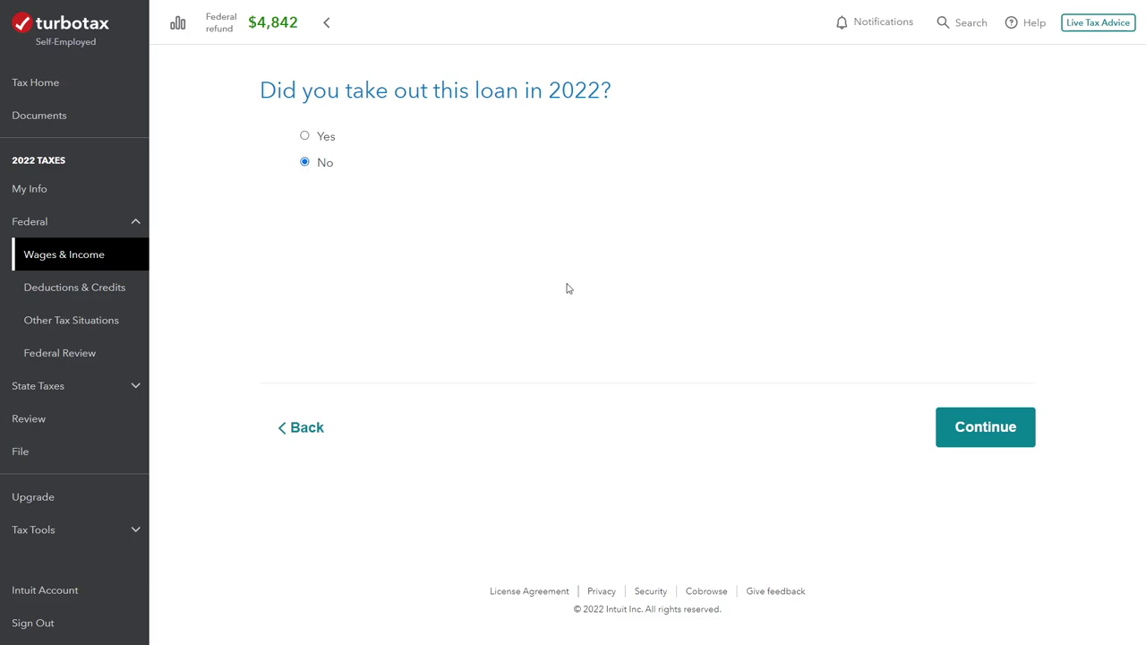
pyautogui.click(999, 431)
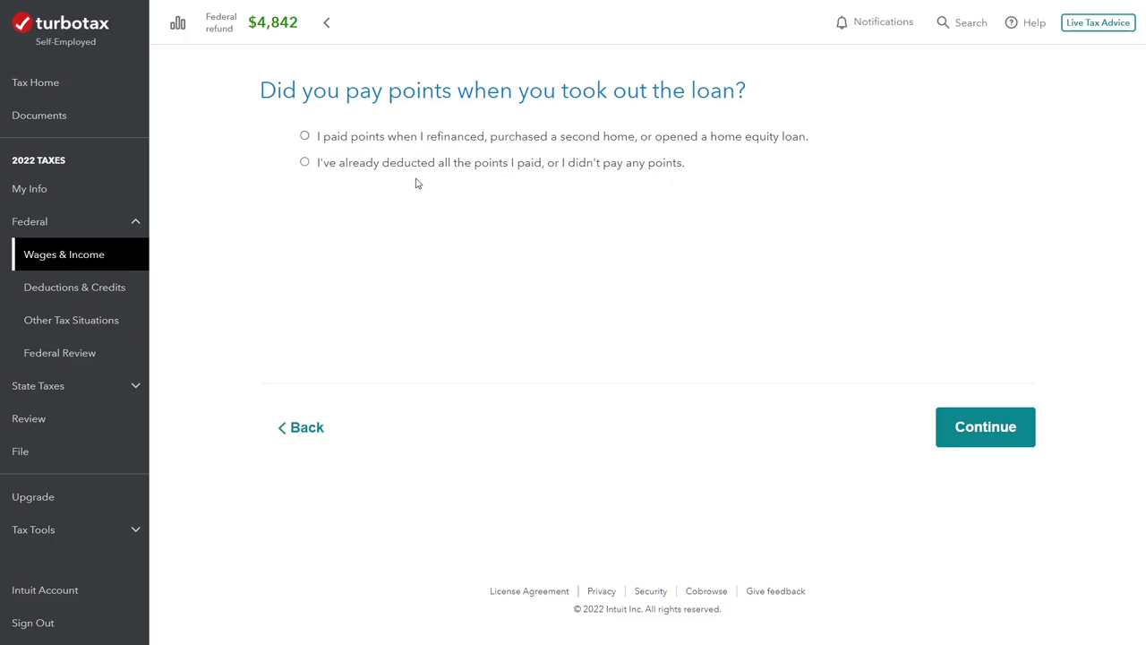
pyautogui.click(674, 170)
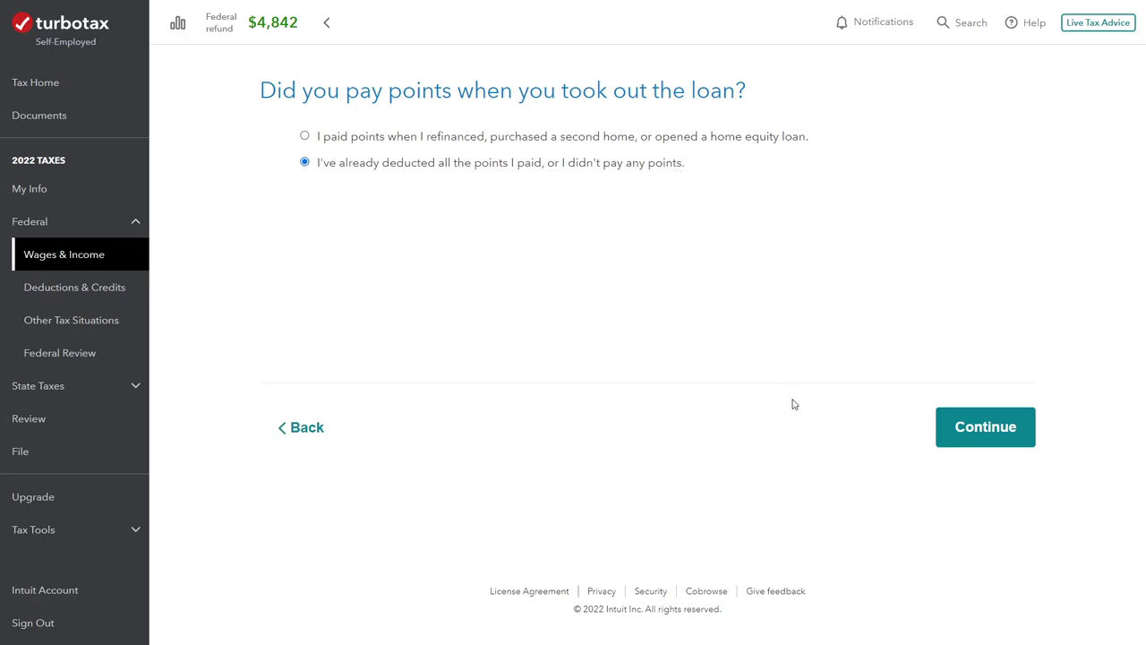
pyautogui.click(986, 447)
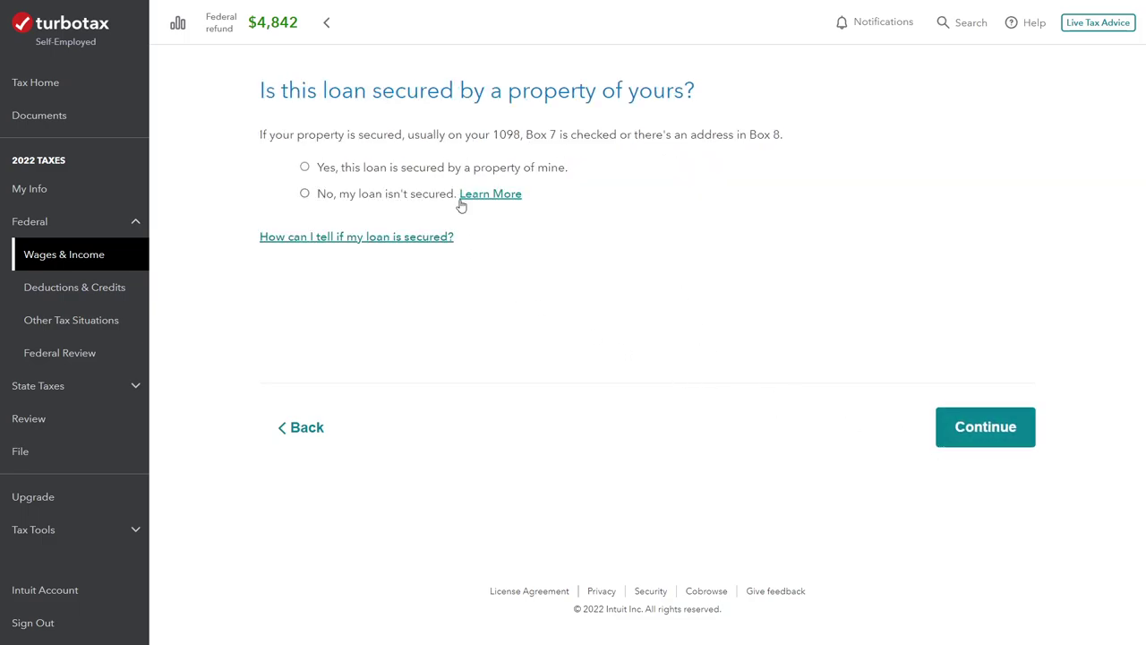
pyautogui.click(423, 170)
pyautogui.click(967, 429)
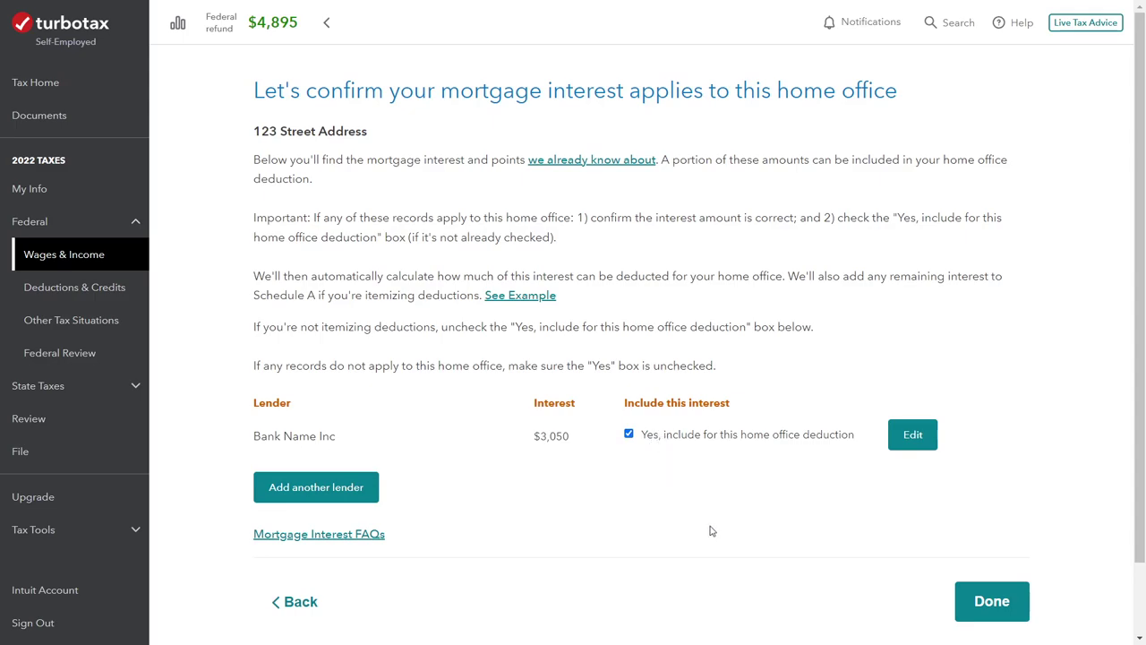
pyautogui.click(992, 602)
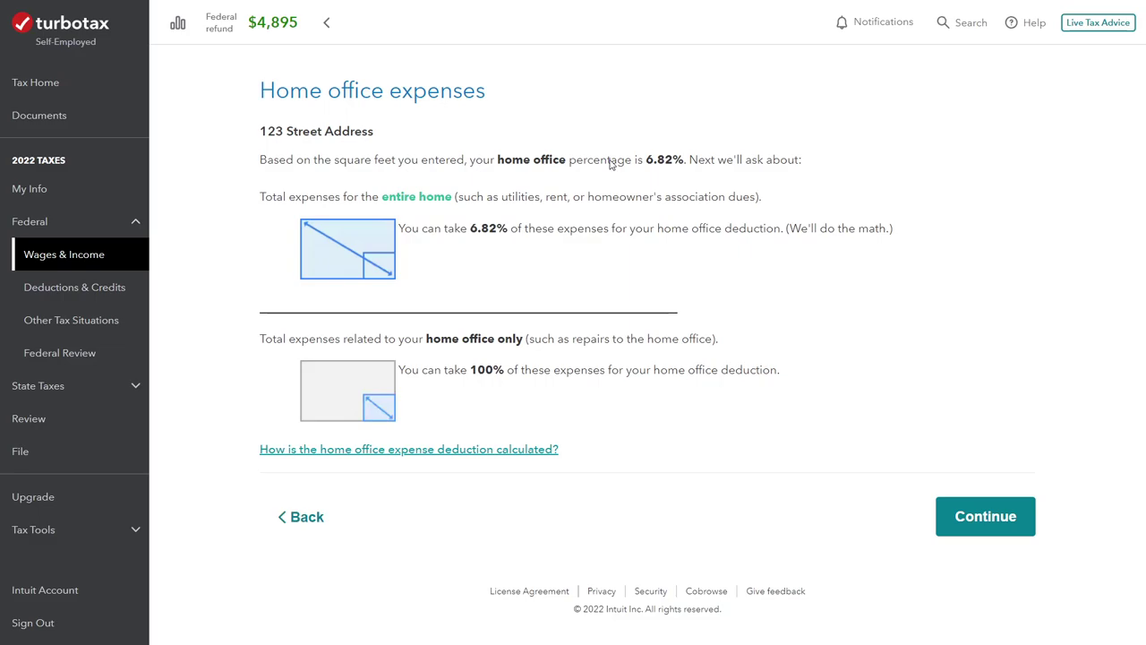
# Step: Enter 0 as the entire home's mortgage insurance premiums
pyautogui.click(952, 516)
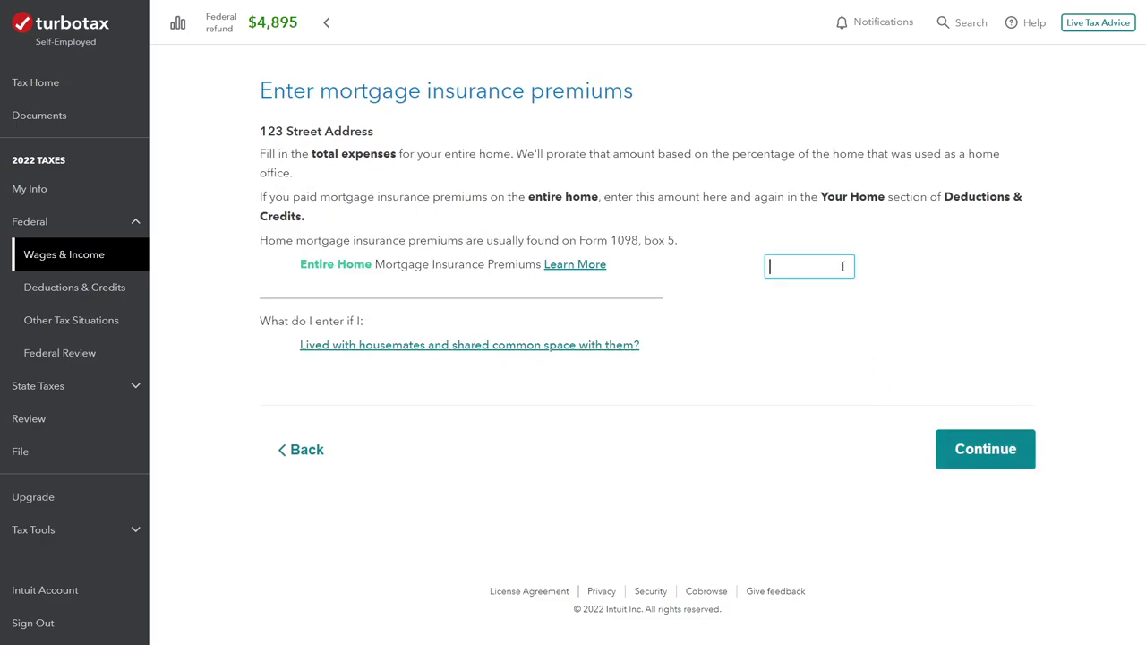
pyautogui.write('0')
pyautogui.click(971, 461)
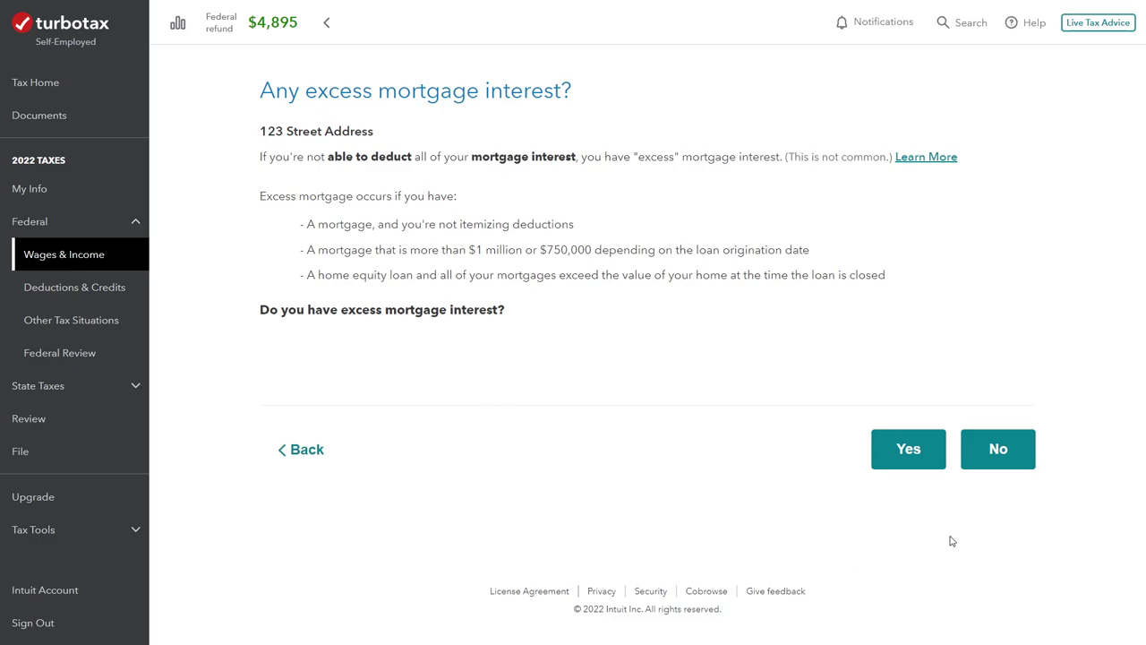
# Step: Answer yes to having excess mortgage interest and enter 3,050 as the entire home amount
pyautogui.click(924, 454)
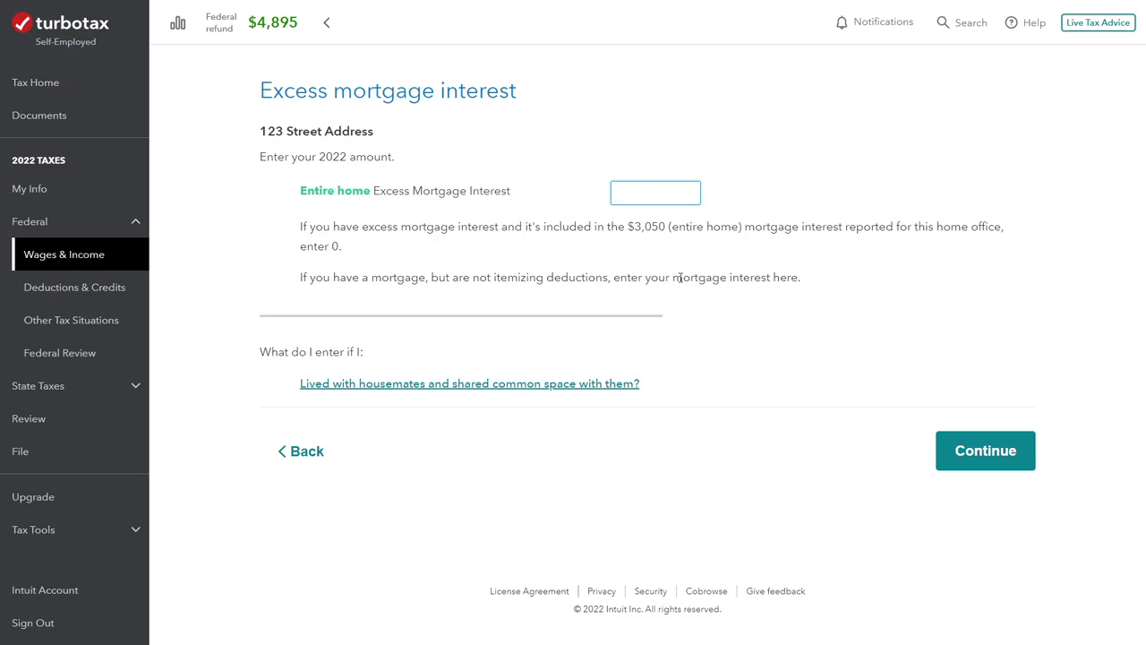
pyautogui.click(319, 280)
pyautogui.click(670, 194)
pyautogui.write('3,050')
pyautogui.click(965, 466)
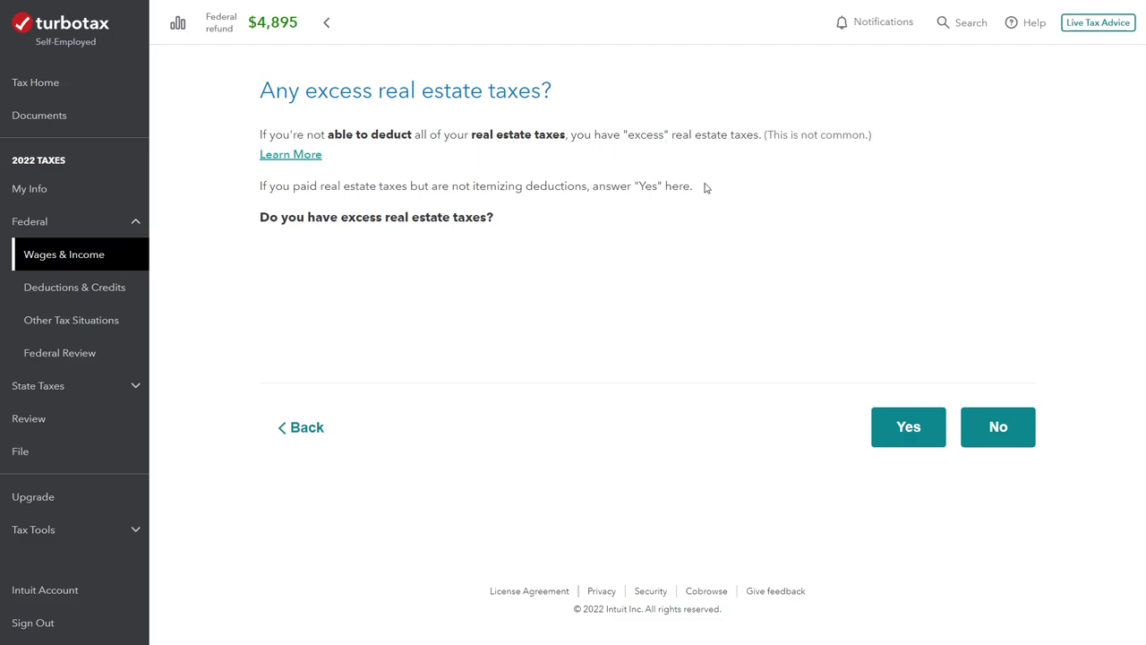
# Step: Answer yes to having excess real estate taxes and enter 1900 as the entire home amount
pyautogui.click(898, 426)
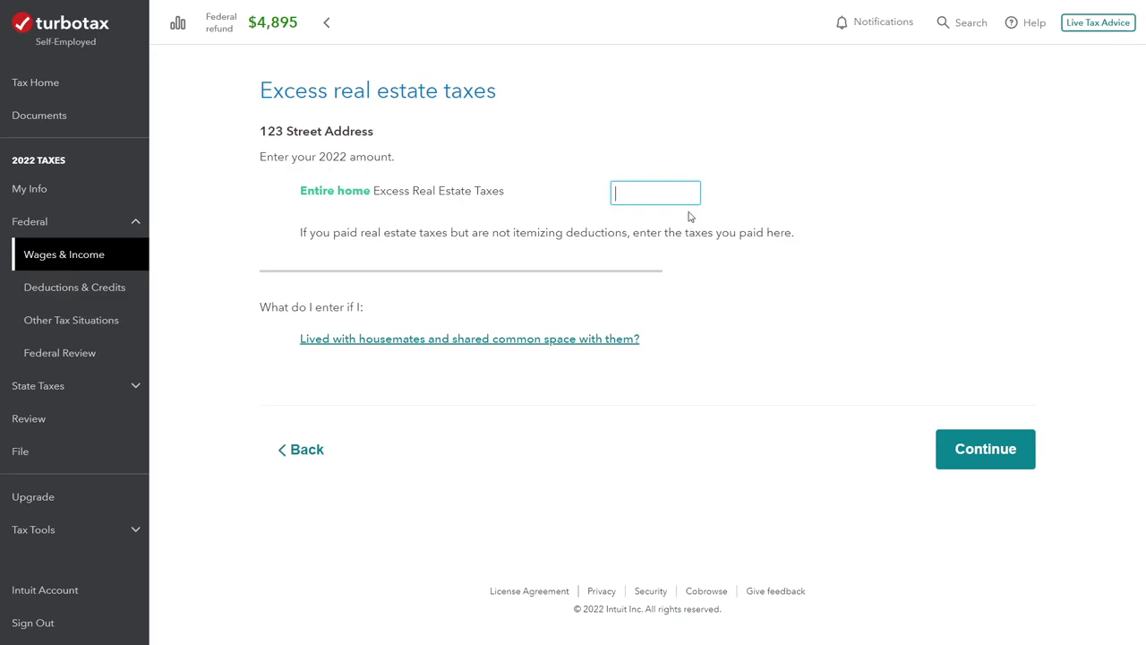
pyautogui.click(682, 199)
pyautogui.write('1900.00')
pyautogui.press('BackSpace')
pyautogui.press('BackSpace')
pyautogui.press('BackSpace')
pyautogui.click(957, 461)
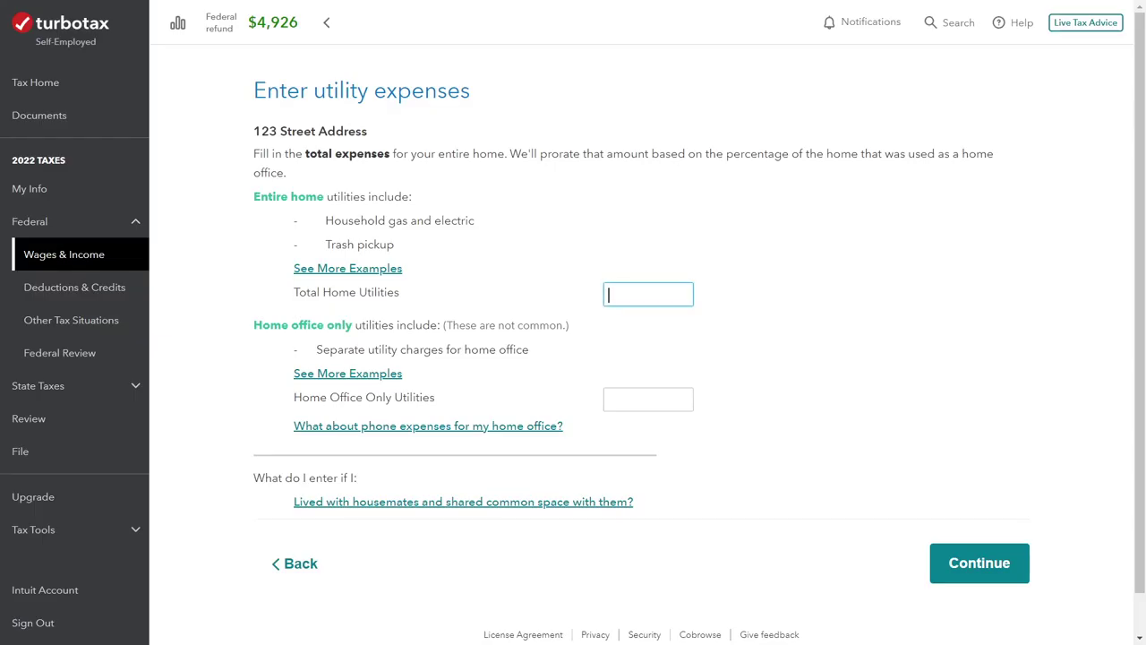
# Step: Enter 2400 as total home utilities and 3000 as entire home repairs, leaving the home-office-only amounts blank
pyautogui.click(629, 299)
pyautogui.write('2400')
pyautogui.click(958, 562)
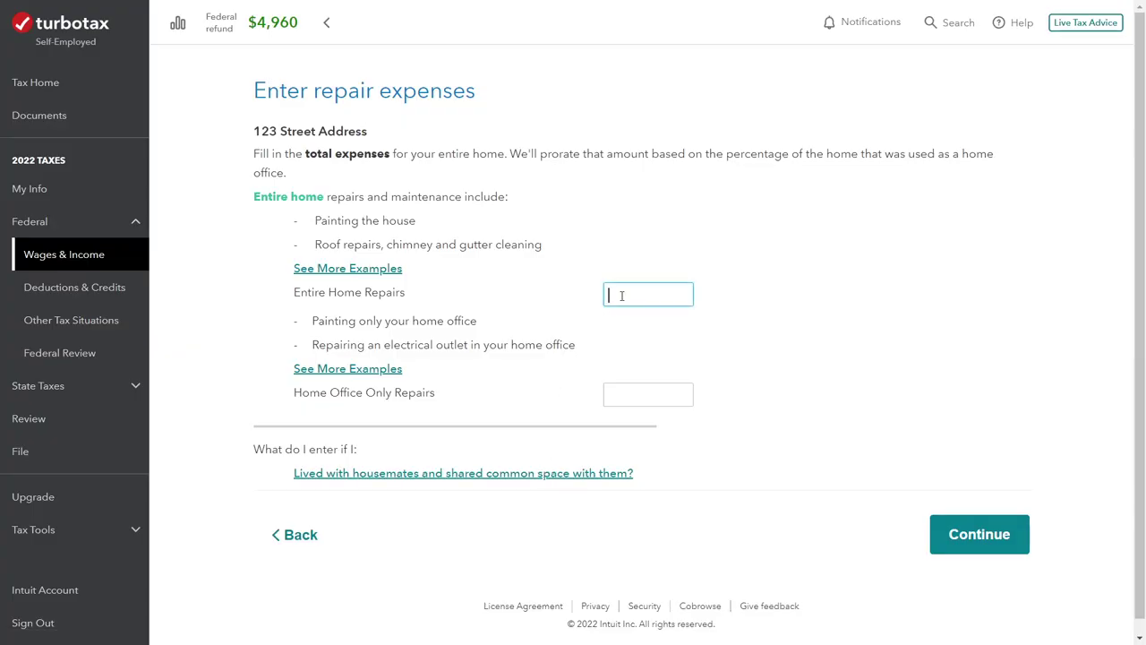
pyautogui.write('3000')
pyautogui.click(964, 548)
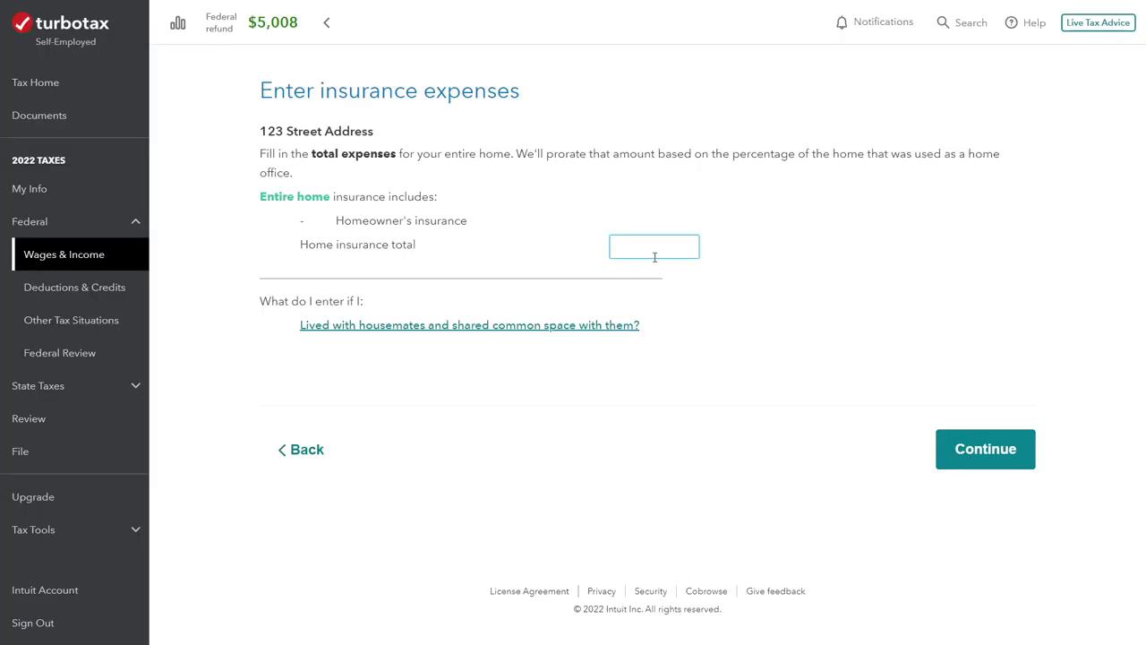
# Step: Enter 2000 as the home insurance total and report no other home expenses
pyautogui.write('2000')
pyautogui.click(963, 453)
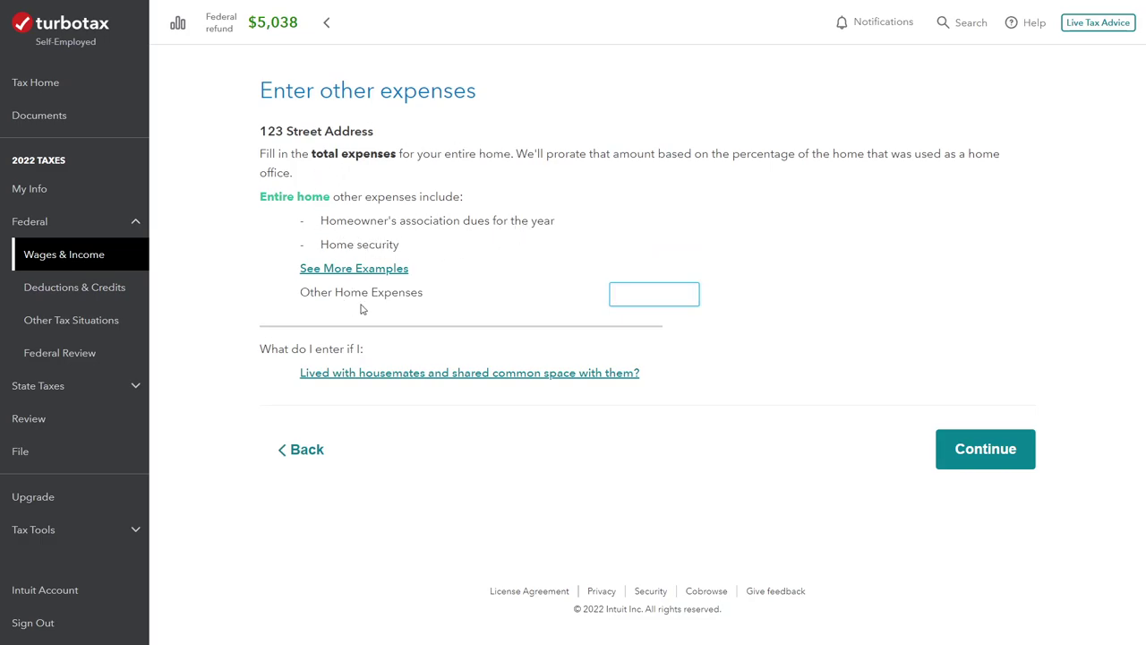
pyautogui.click(611, 301)
pyautogui.click(986, 457)
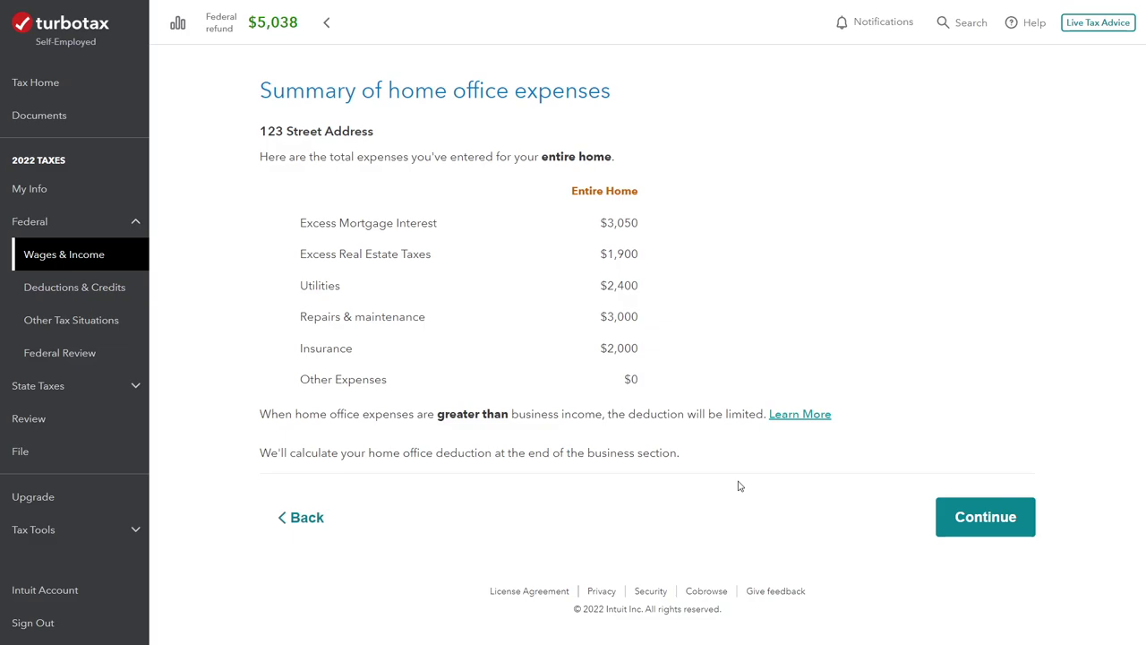
# Step: Accept the home office expense summary and choose the home itself as the asset to depreciate
pyautogui.click(995, 517)
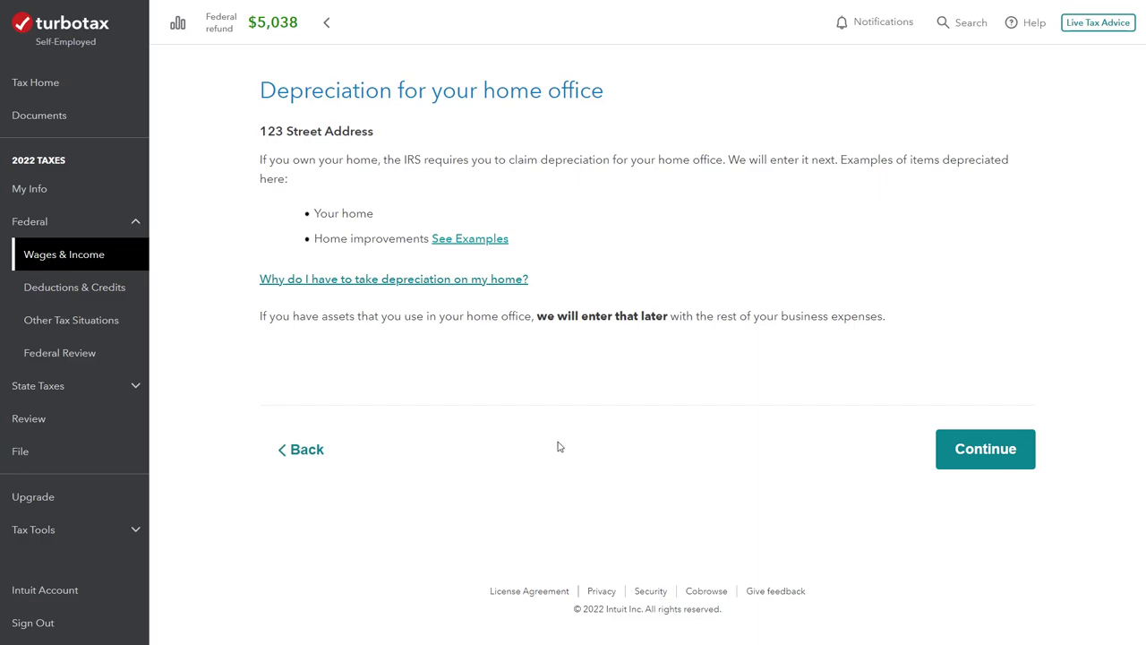
pyautogui.click(975, 451)
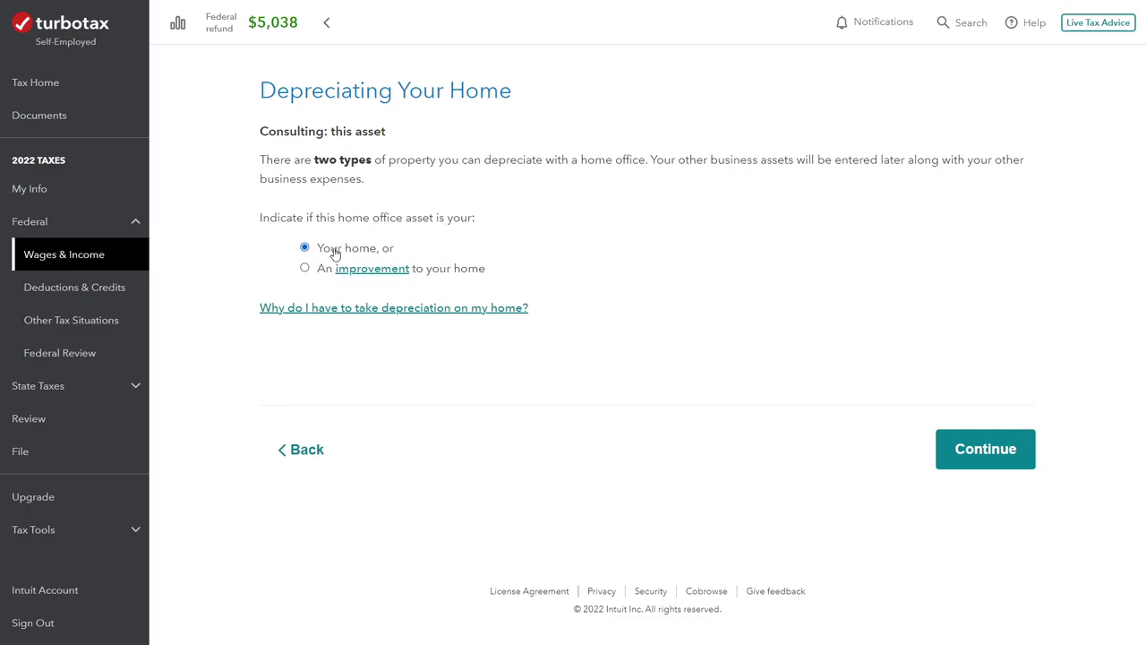
pyautogui.click(1000, 445)
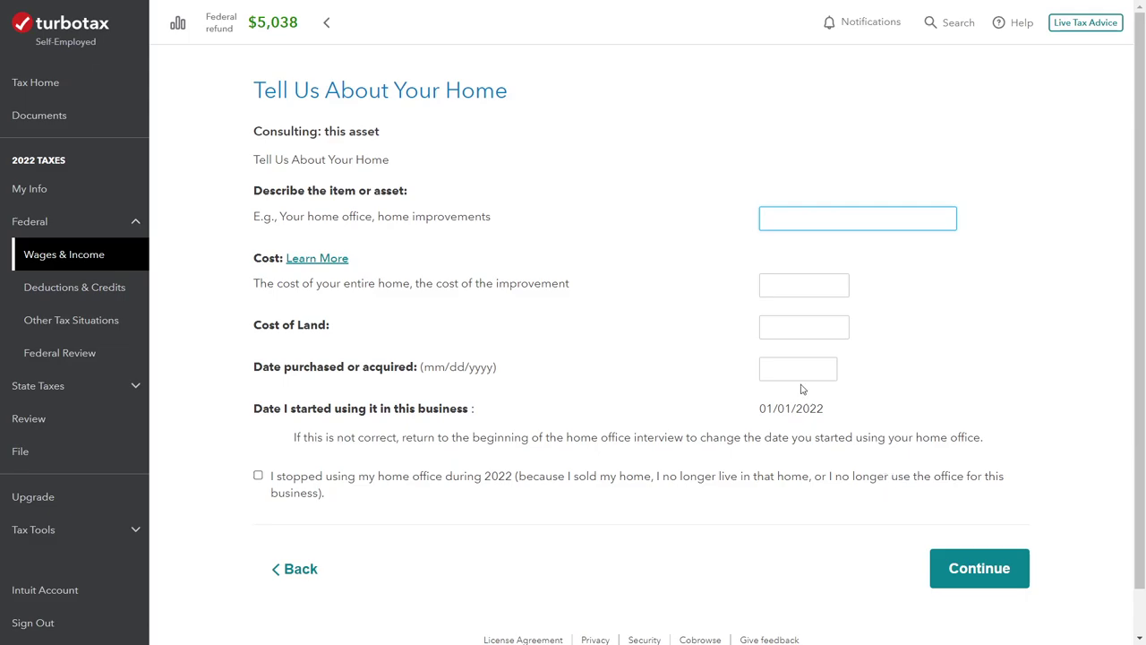
# Step: Describe the home asset by its street address, with a cost of 150,000, land cost of 25,000 and purchase date of 02/01/2017
pyautogui.write('123 Street Address')
pyautogui.press('Tab')
pyautogui.press('Tab')
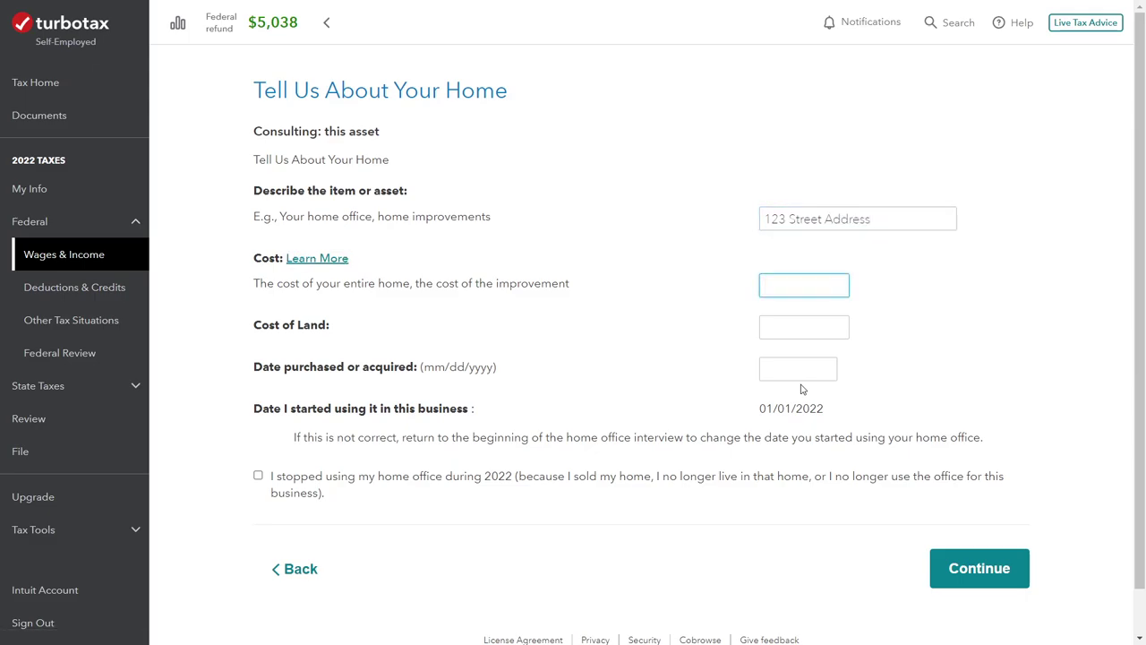
pyautogui.write('1500000')
pyautogui.press('Tab')
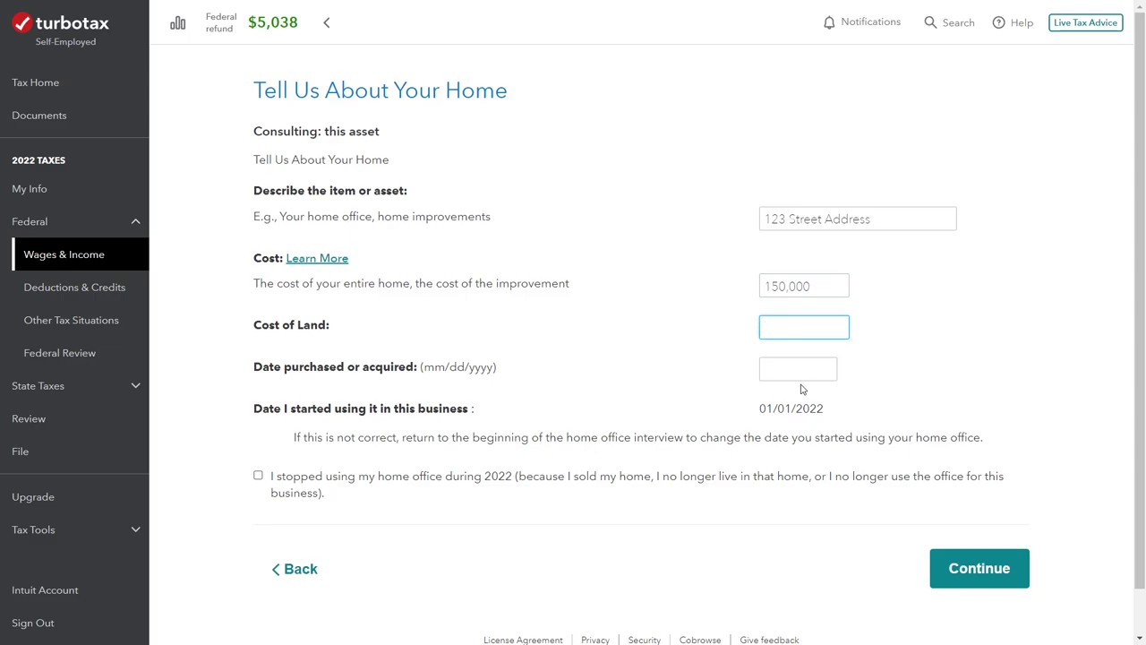
pyautogui.write('25,000')
pyautogui.press('Tab')
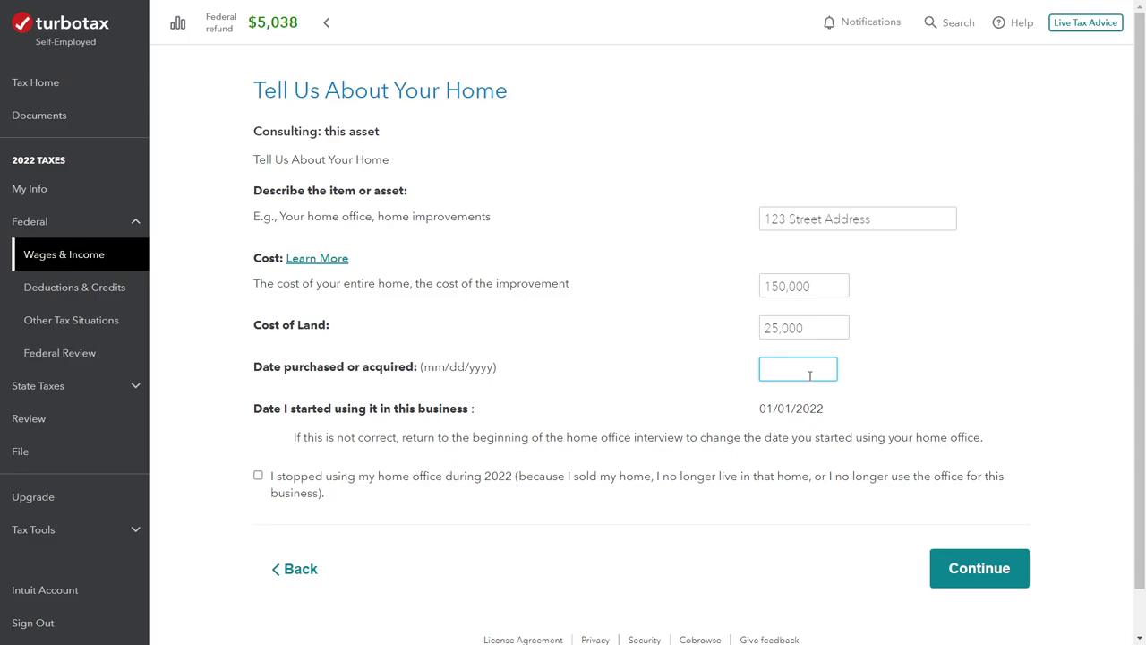
pyautogui.write('02/01/2017')
pyautogui.click(991, 577)
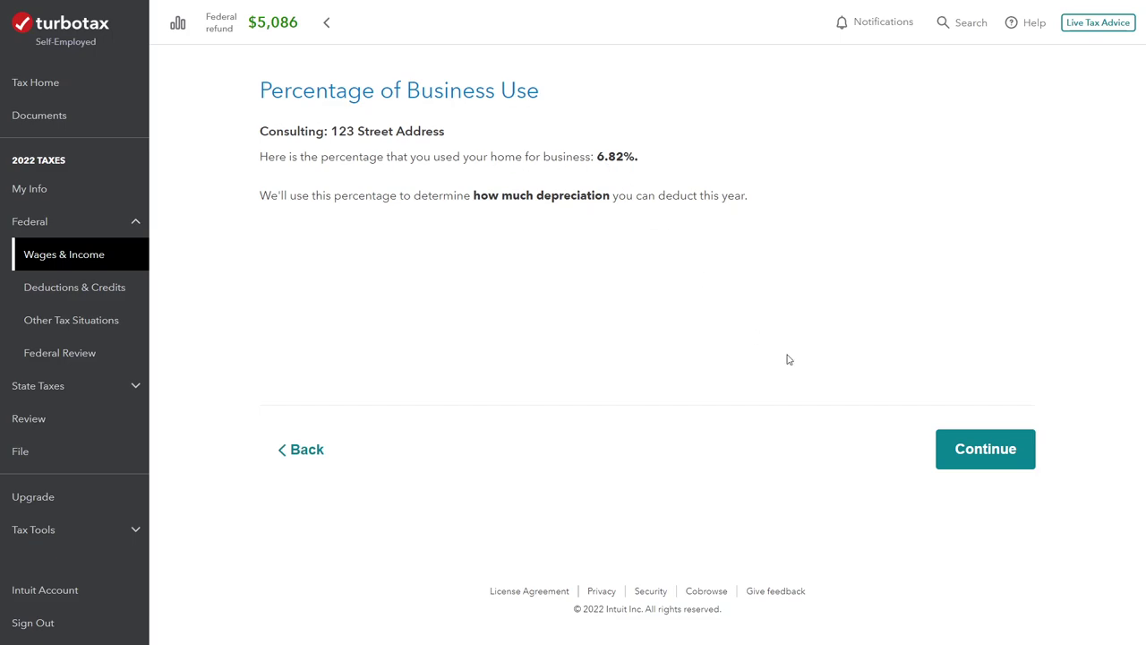
# Step: Accept the business-use percentage and asset summary, then finish the home office deduction to return to the Consulting business overview
pyautogui.click(1001, 459)
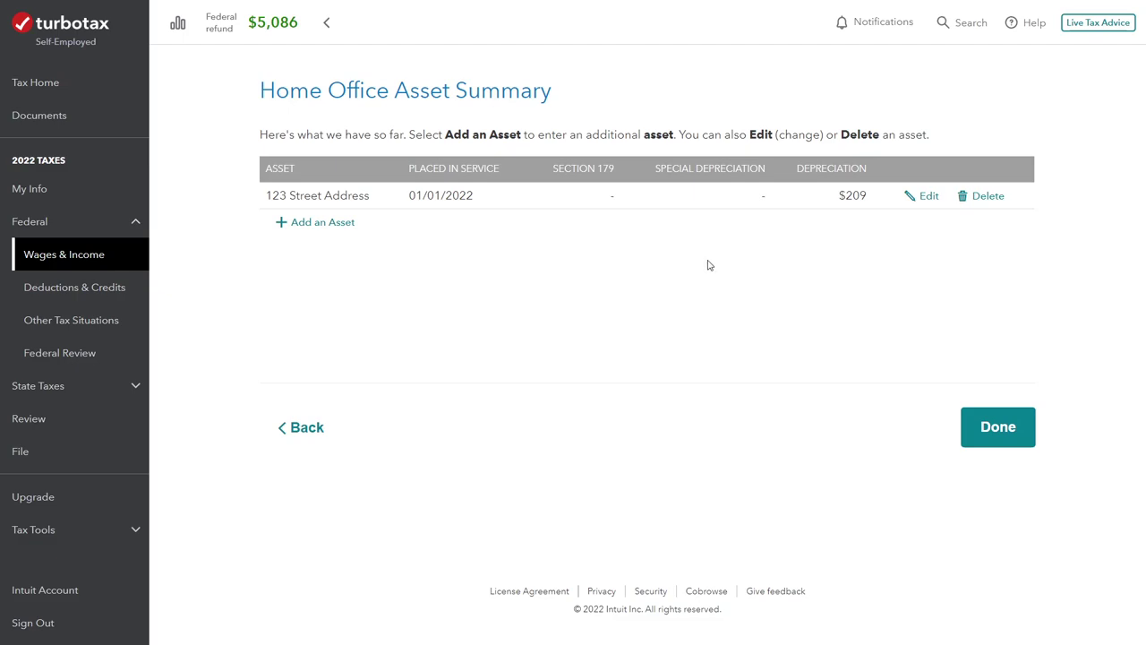
pyautogui.click(1000, 437)
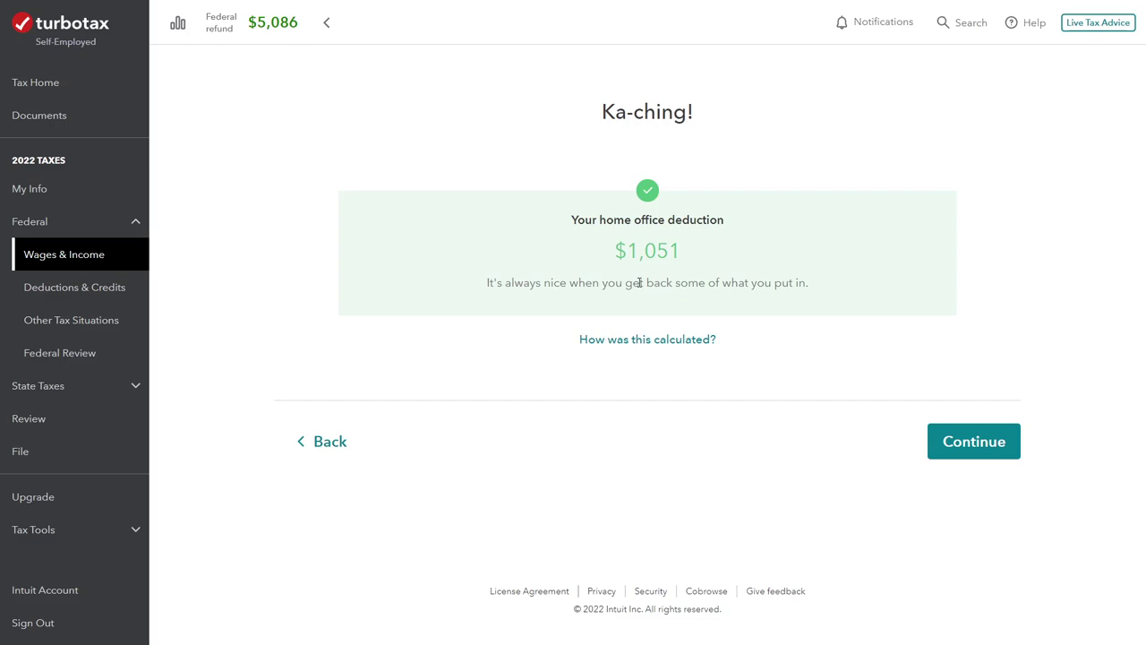
pyautogui.click(975, 440)
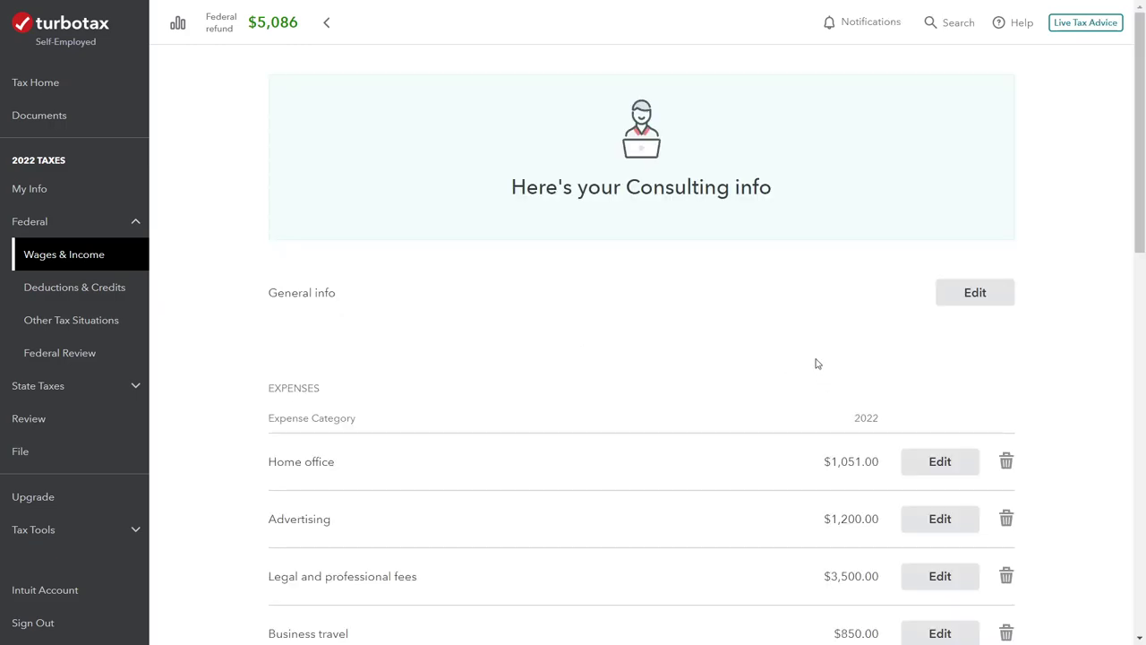
# Step: Generate a PDF of just the 2022 federal return from the Print Center and enlarge its window to full screen
pyautogui.scroll(-5, 766, 388)
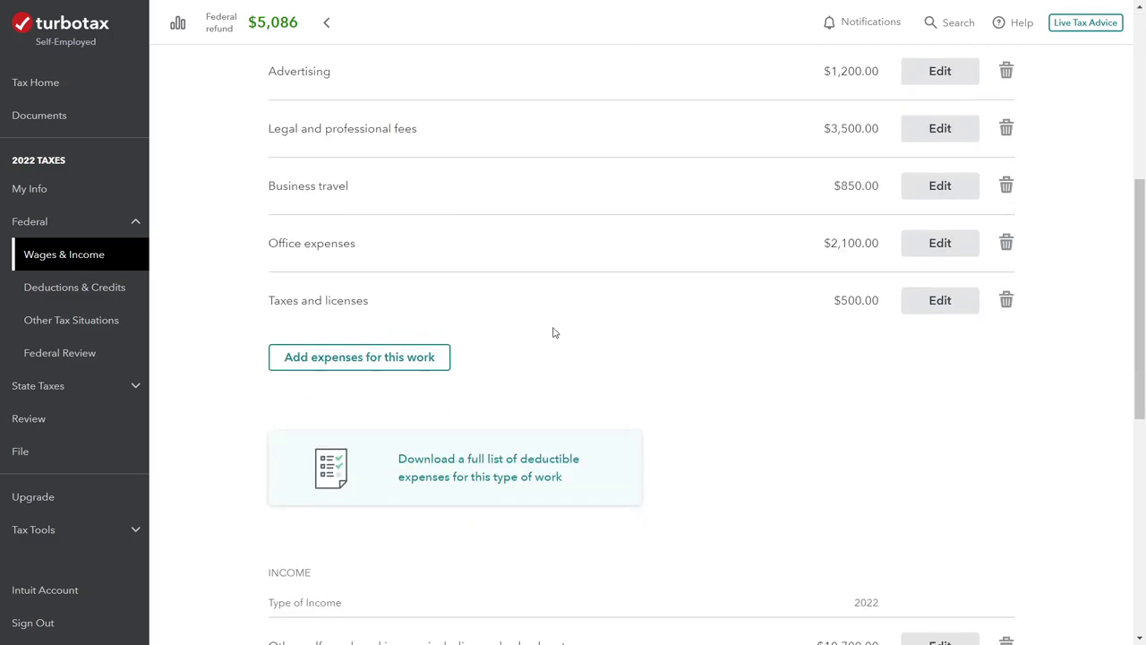
pyautogui.scroll(-5, 59, 475)
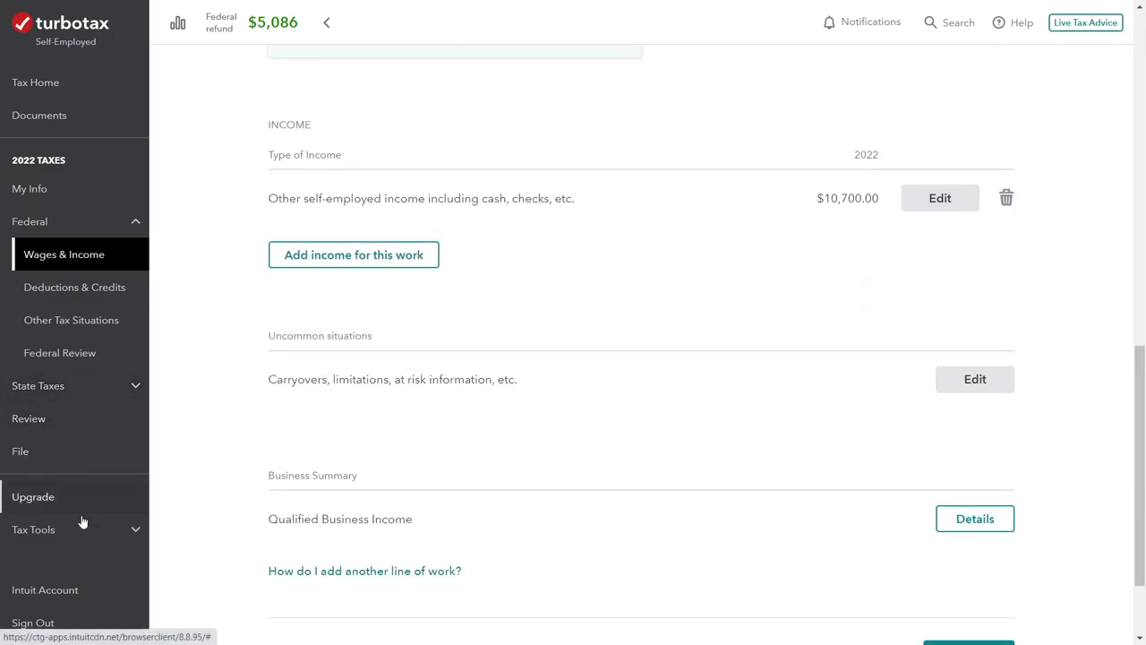
pyautogui.click(129, 530)
pyautogui.scroll(-1, 53, 430)
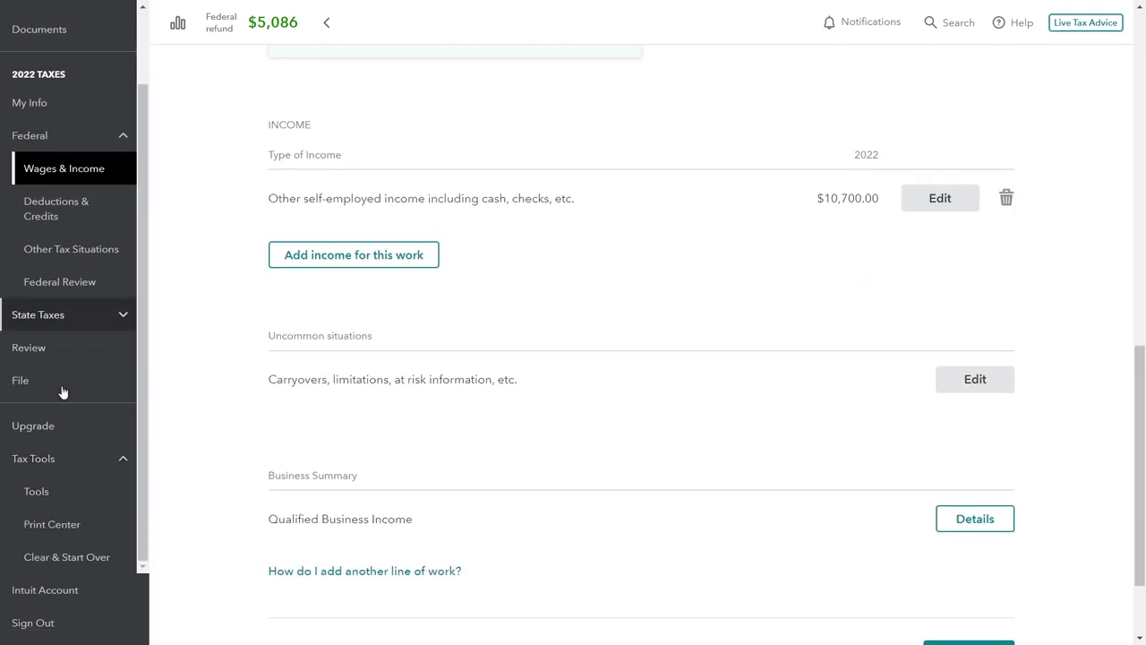
pyautogui.click(82, 528)
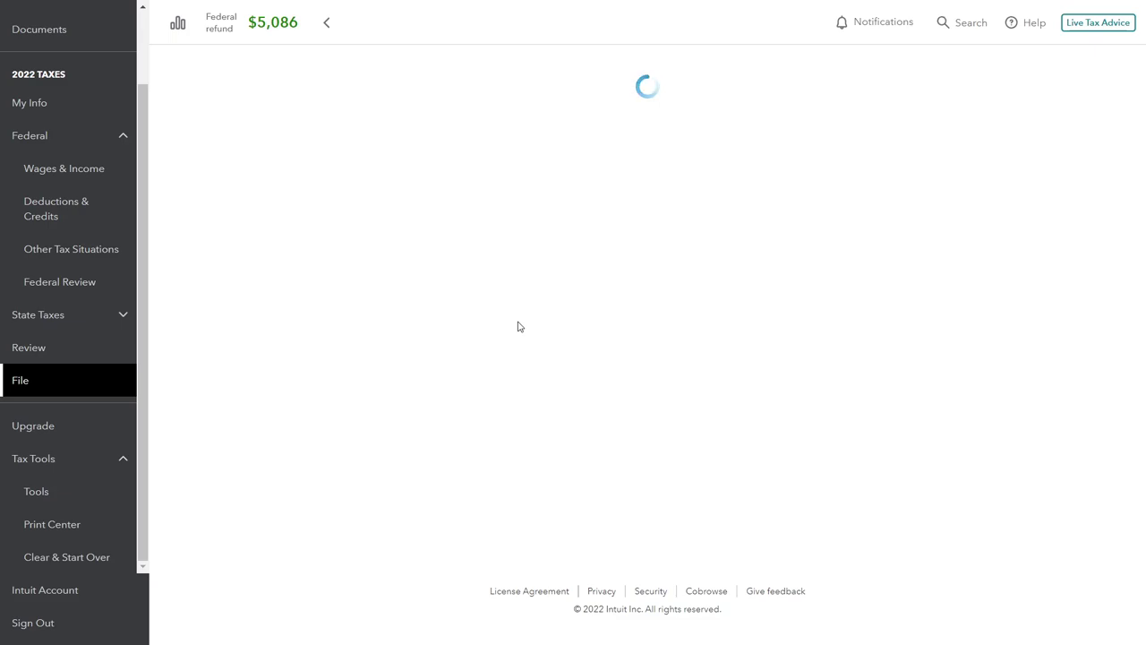
pyautogui.click(424, 260)
pyautogui.click(363, 185)
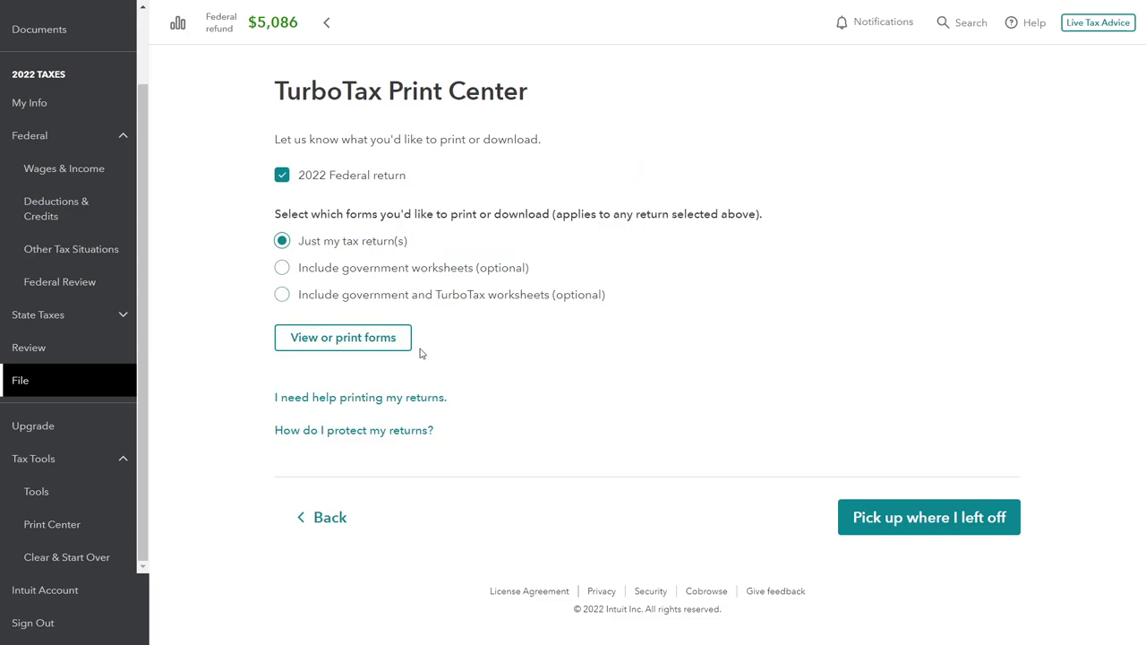
pyautogui.click(358, 347)
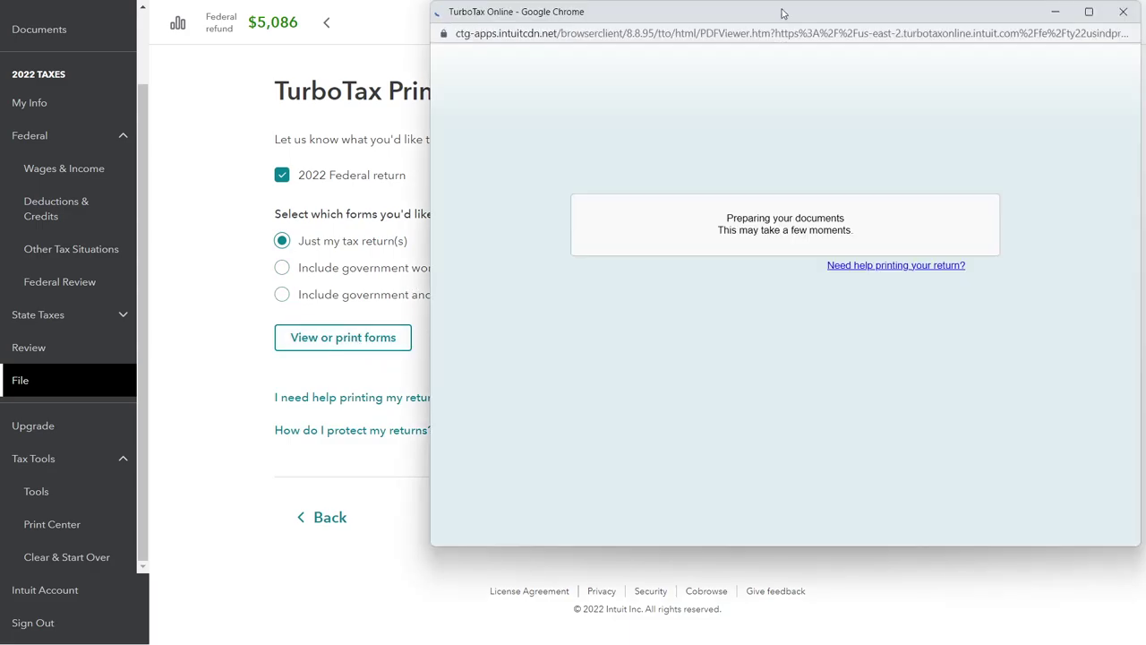
pyautogui.moveTo(783, 11); pyautogui.dragTo(537, 5)
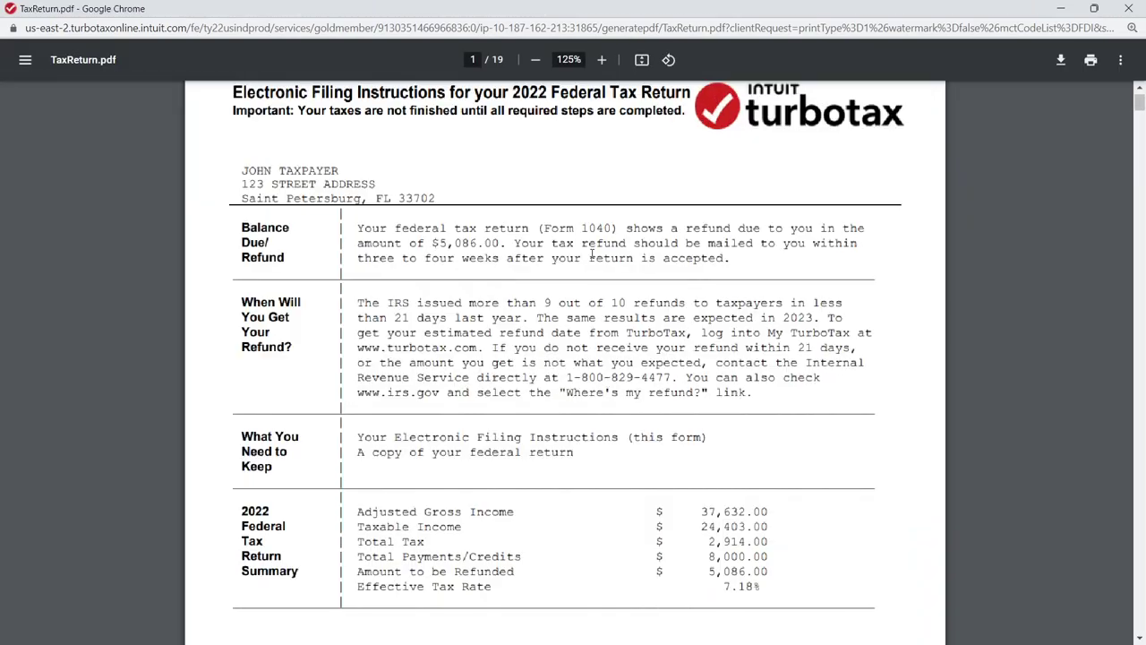
# Step: Page through the 2022 federal return PDF from the filing instructions past Form 1040 to Schedule C, Profit or Loss From Business
pyautogui.scroll(-15, 591, 259)
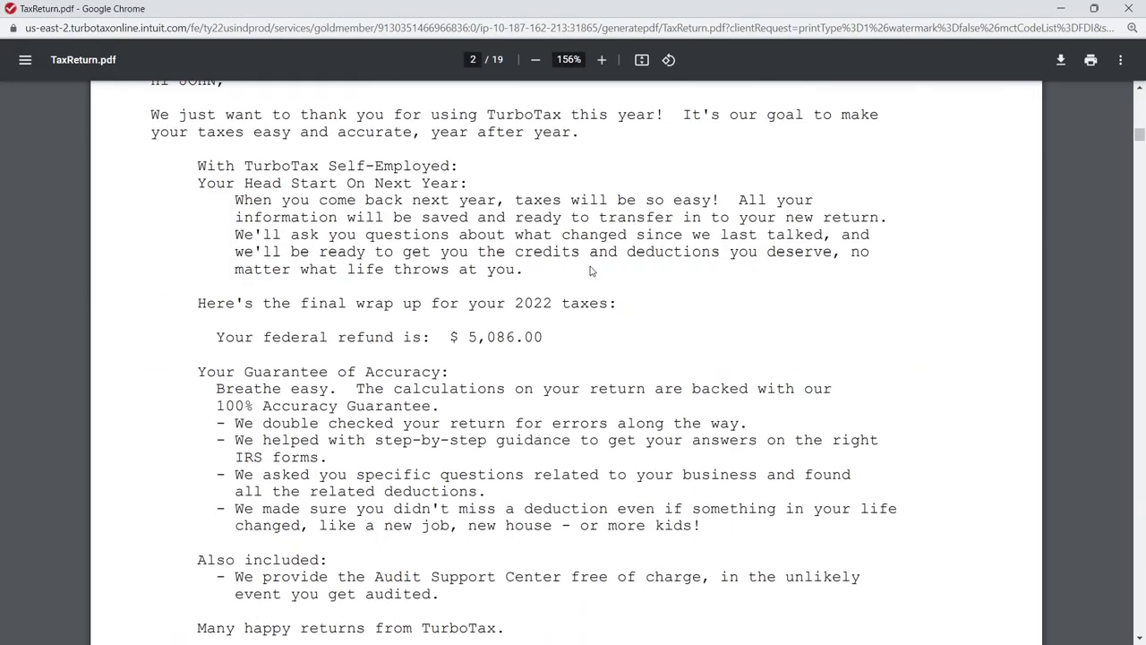
pyautogui.scroll(-10, 590, 271)
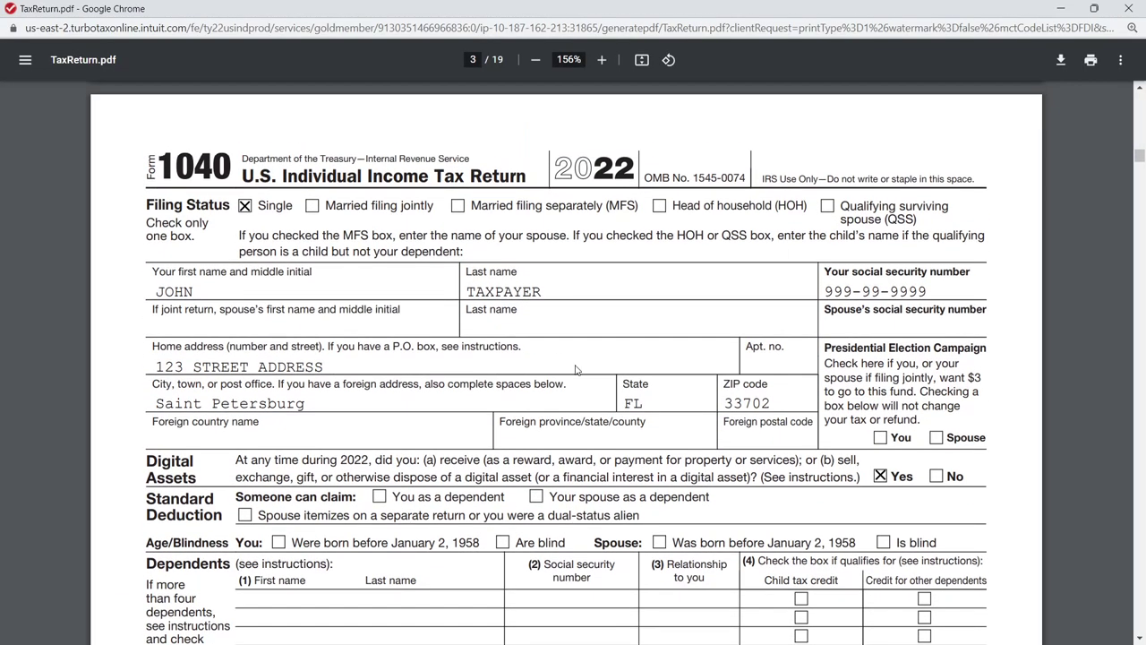
pyautogui.scroll(-15, 788, 396)
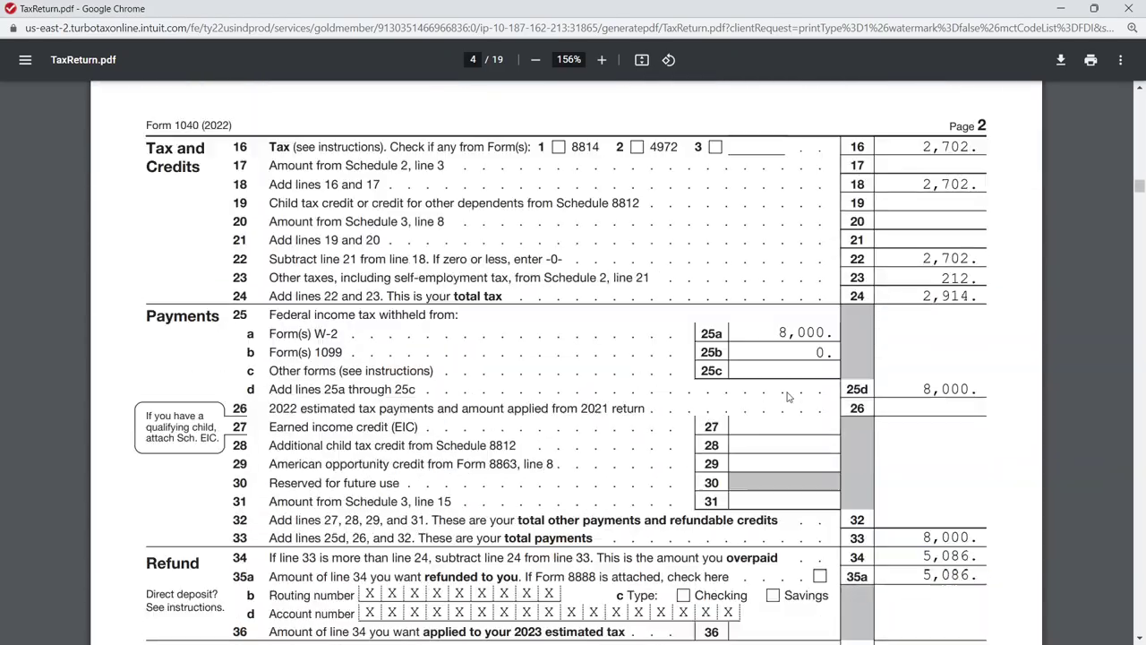
pyautogui.scroll(-20, 788, 395)
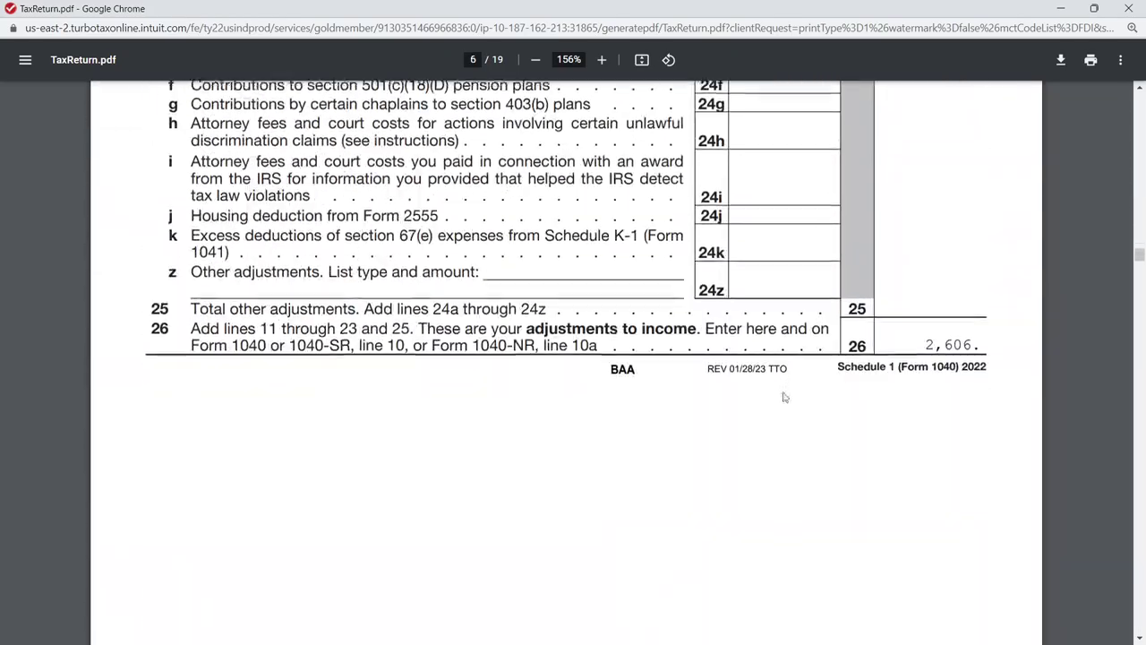
pyautogui.scroll(-20, 784, 397)
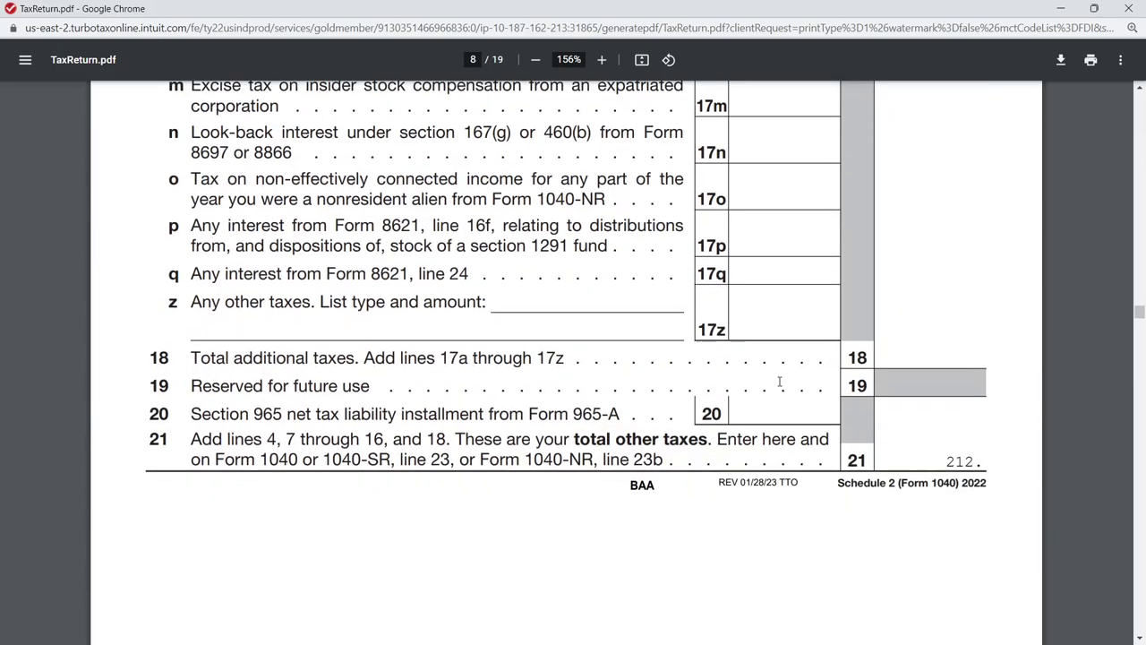
pyautogui.scroll(-15, 780, 383)
pyautogui.scroll(6, 749, 386)
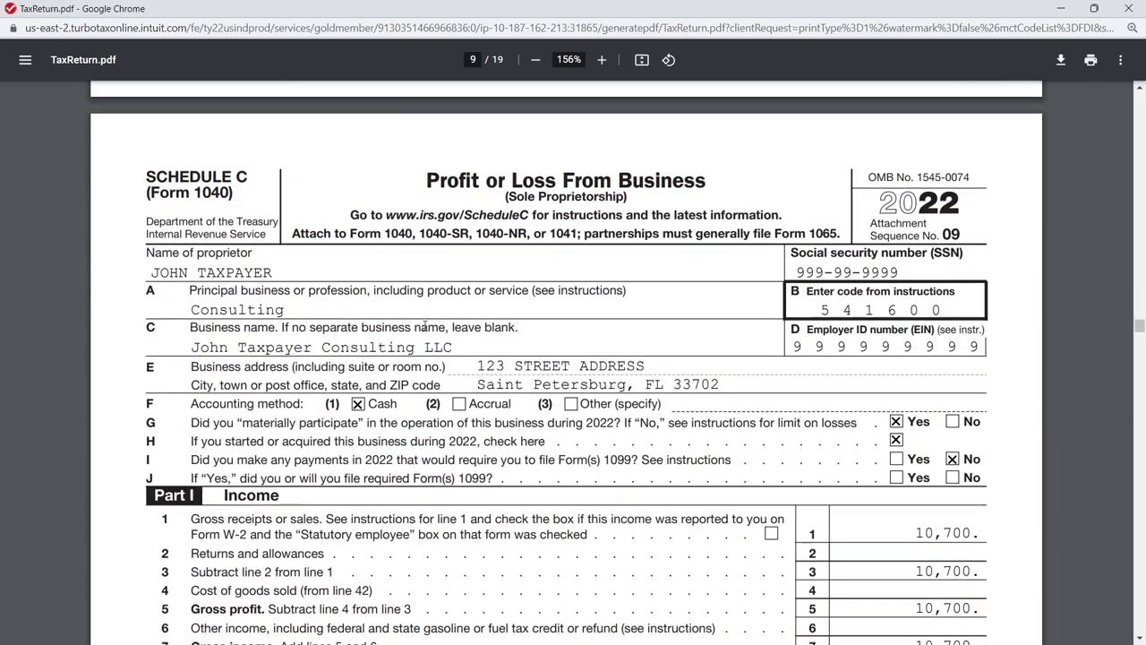
# Step: Review the Consulting business's Schedule C, covering income, expenses, the business use of home amount on line 30 and net profit
pyautogui.scroll(-1, 424, 327)
pyautogui.scroll(-2, 506, 282)
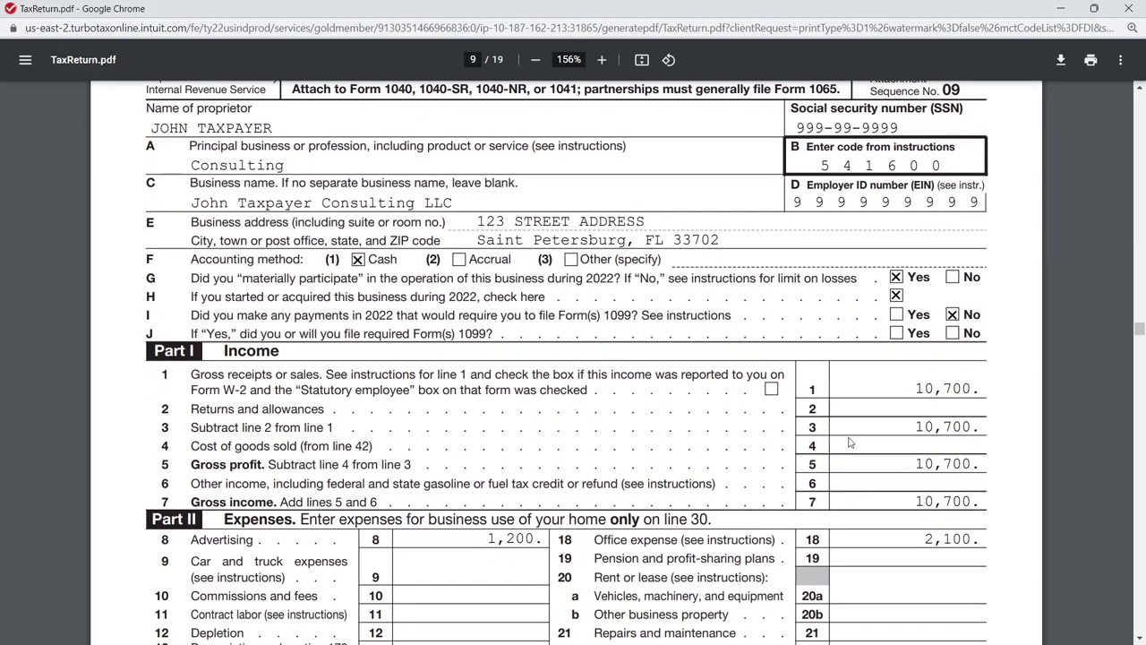
pyautogui.scroll(-5, 851, 442)
pyautogui.scroll(-1, 931, 282)
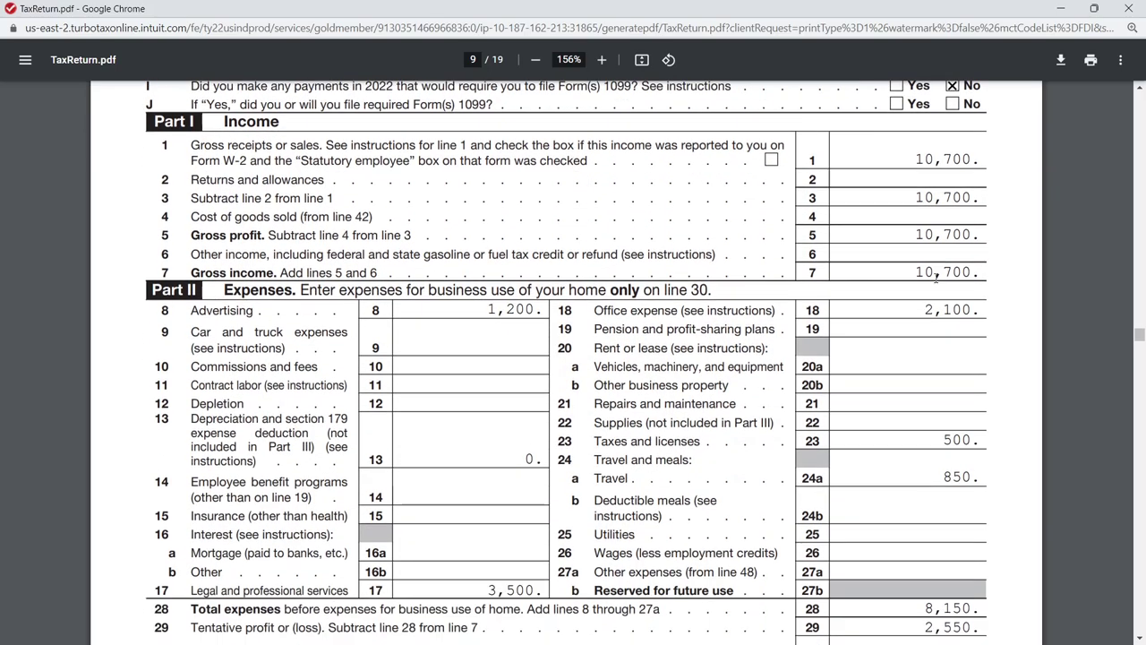
pyautogui.scroll(-1, 937, 279)
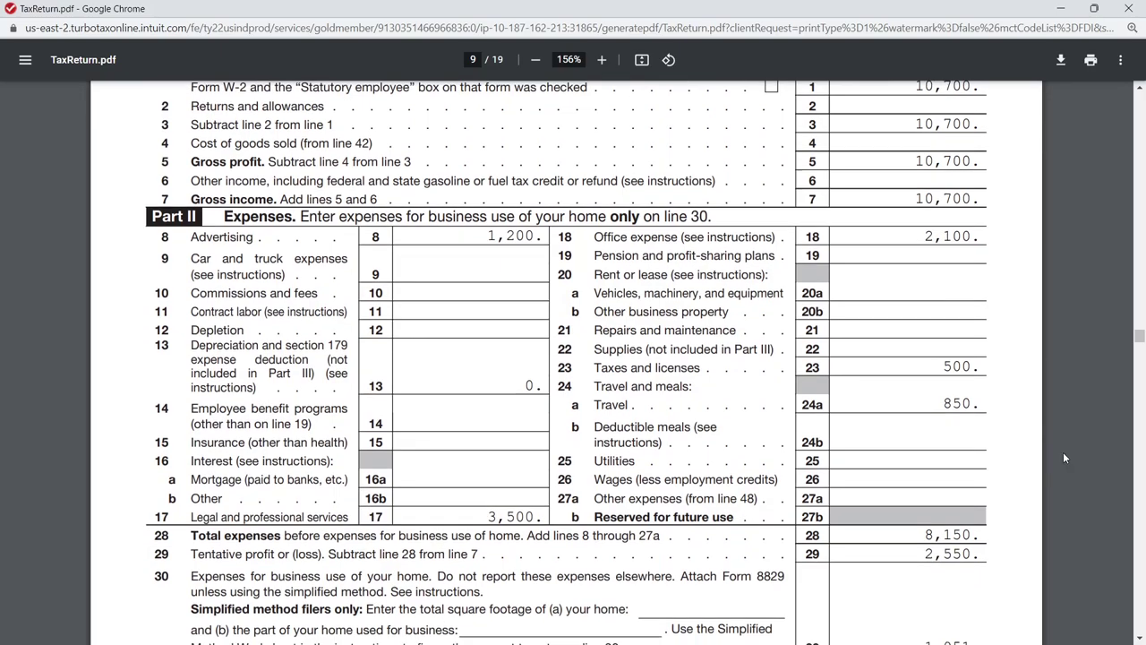
pyautogui.scroll(-2, 1063, 452)
pyautogui.scroll(-2, 1063, 451)
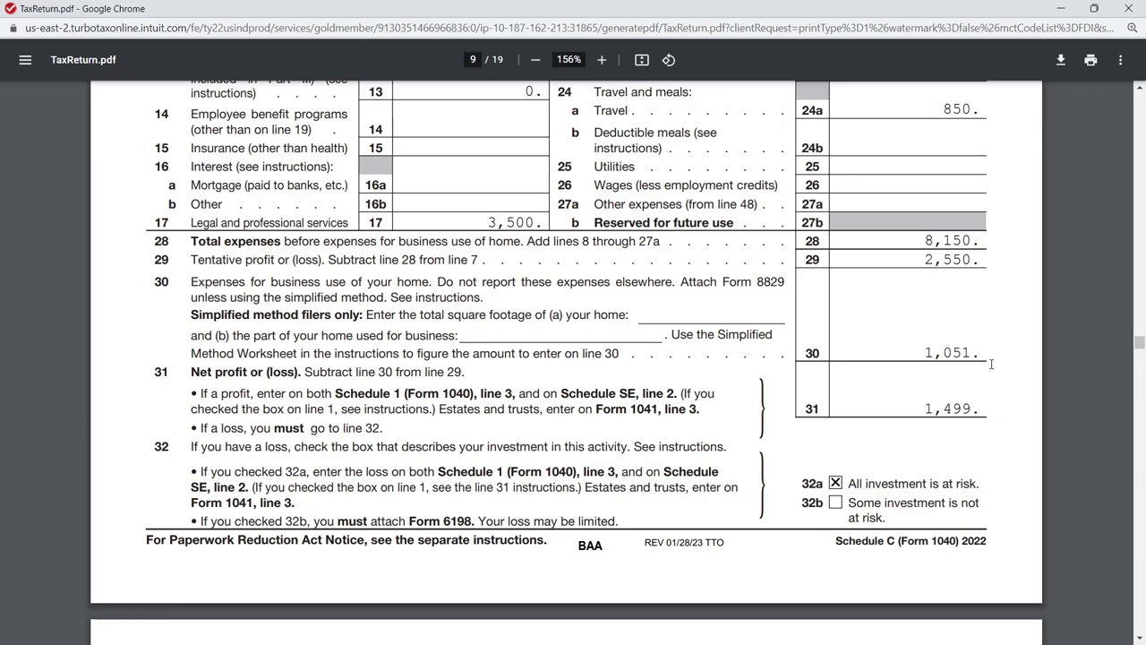
# Step: Find Form 8829, Expenses for Business Use of Your Home, and examine the office area and business percentage in Part I
pyautogui.scroll(-15, 991, 364)
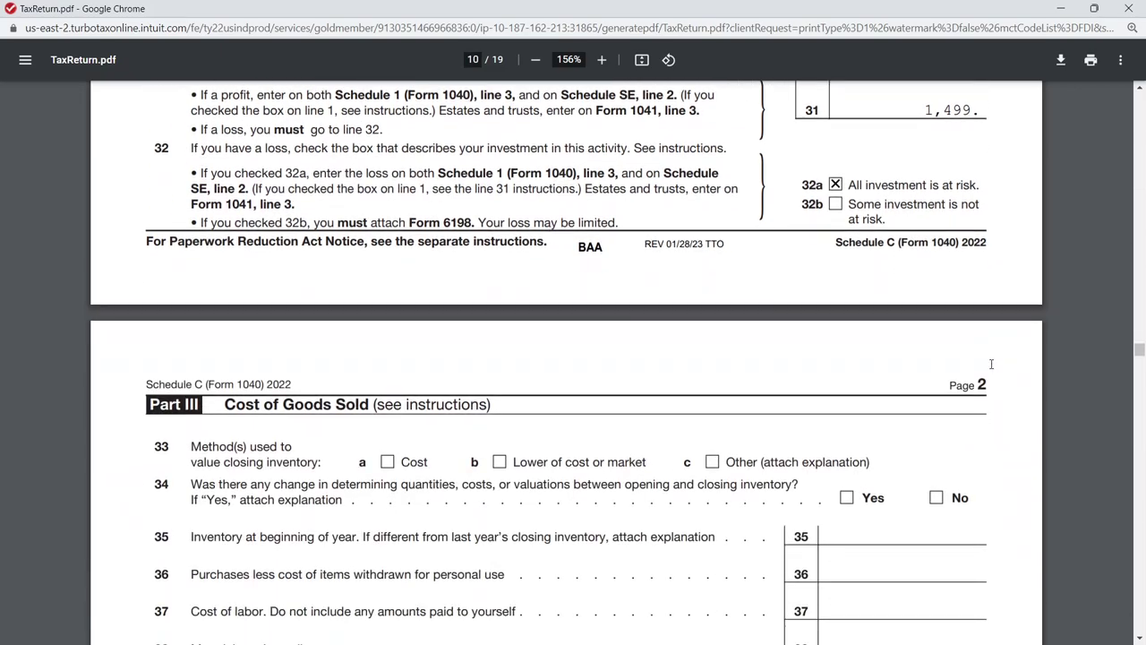
pyautogui.scroll(-20, 988, 368)
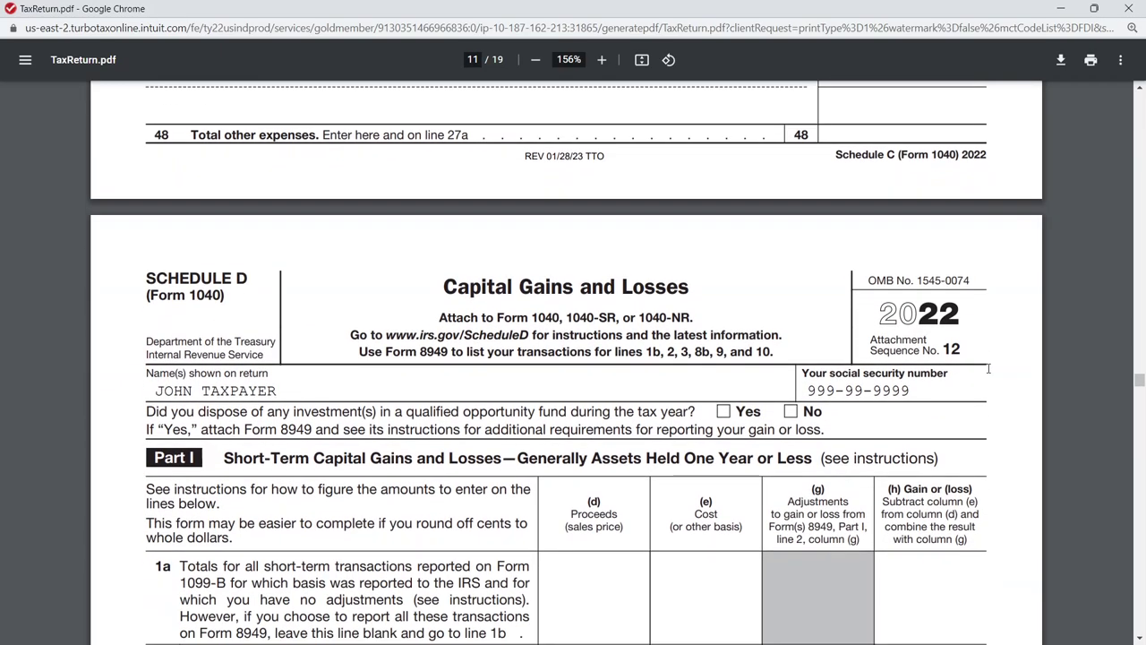
pyautogui.scroll(-20, 988, 373)
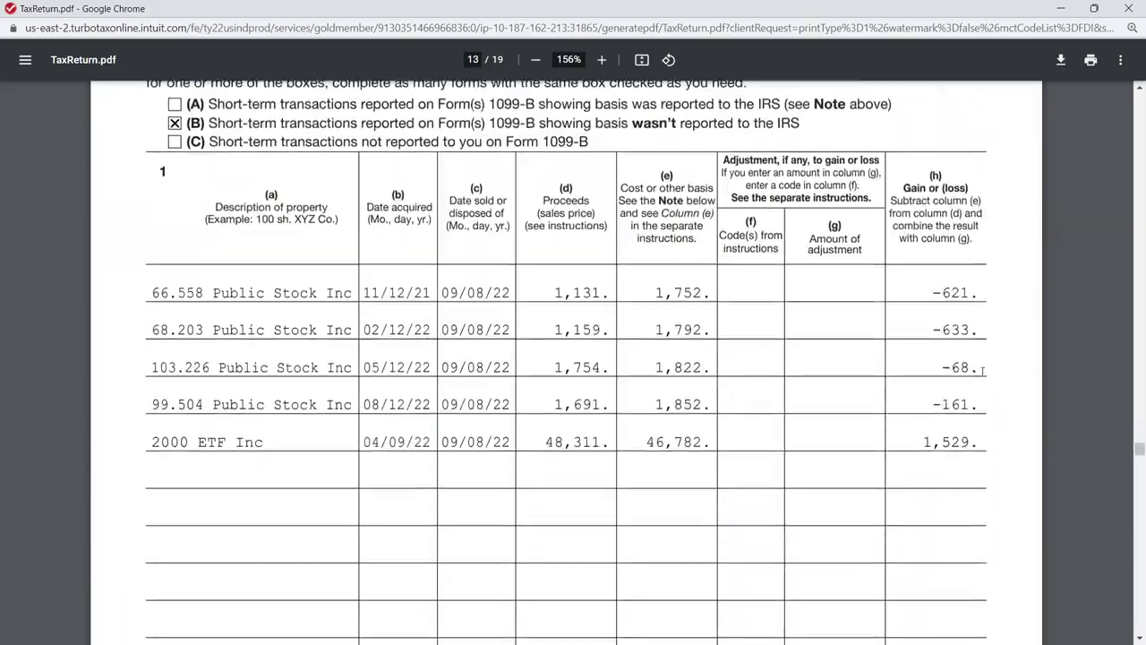
pyautogui.scroll(-20, 981, 371)
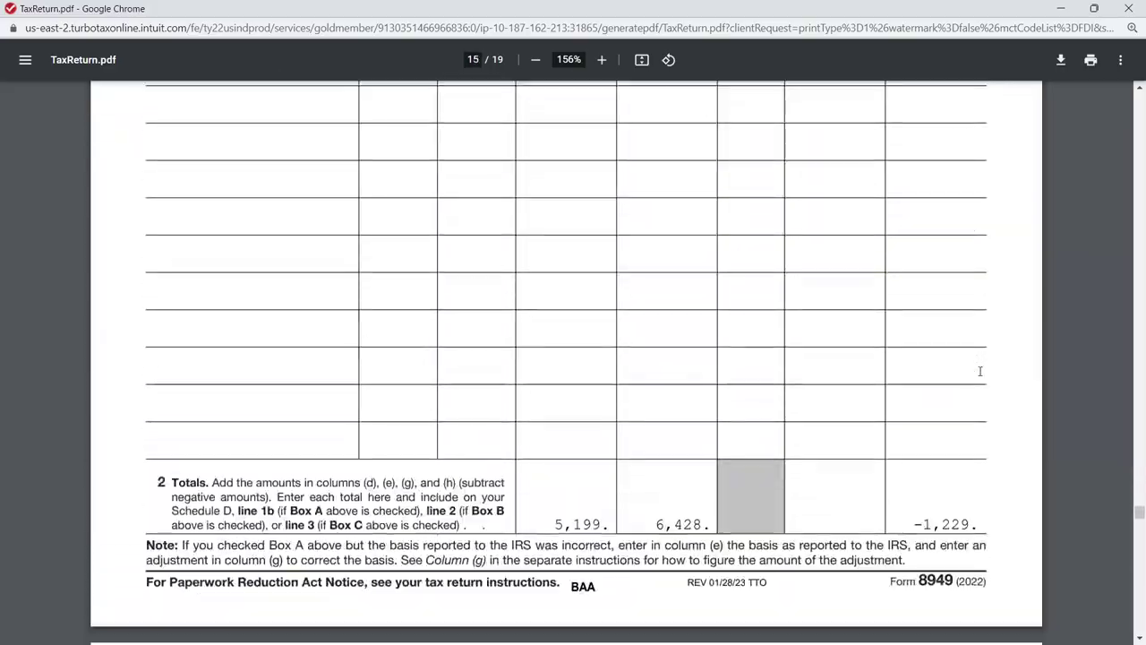
pyautogui.scroll(-15, 980, 374)
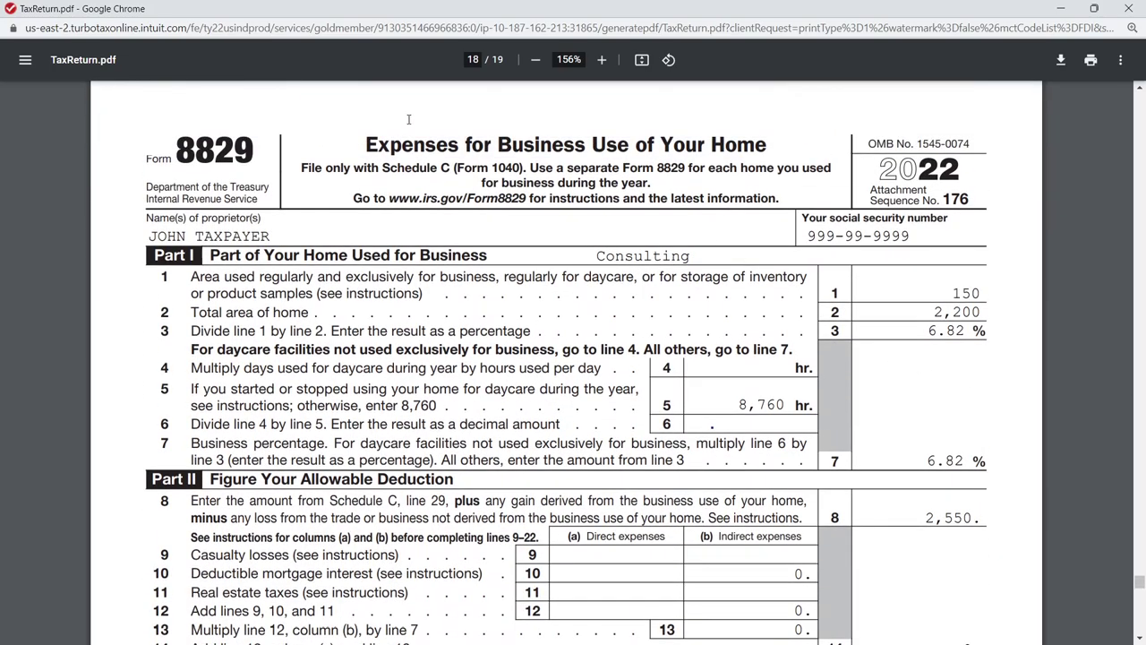
pyautogui.scroll(-1, 681, 323)
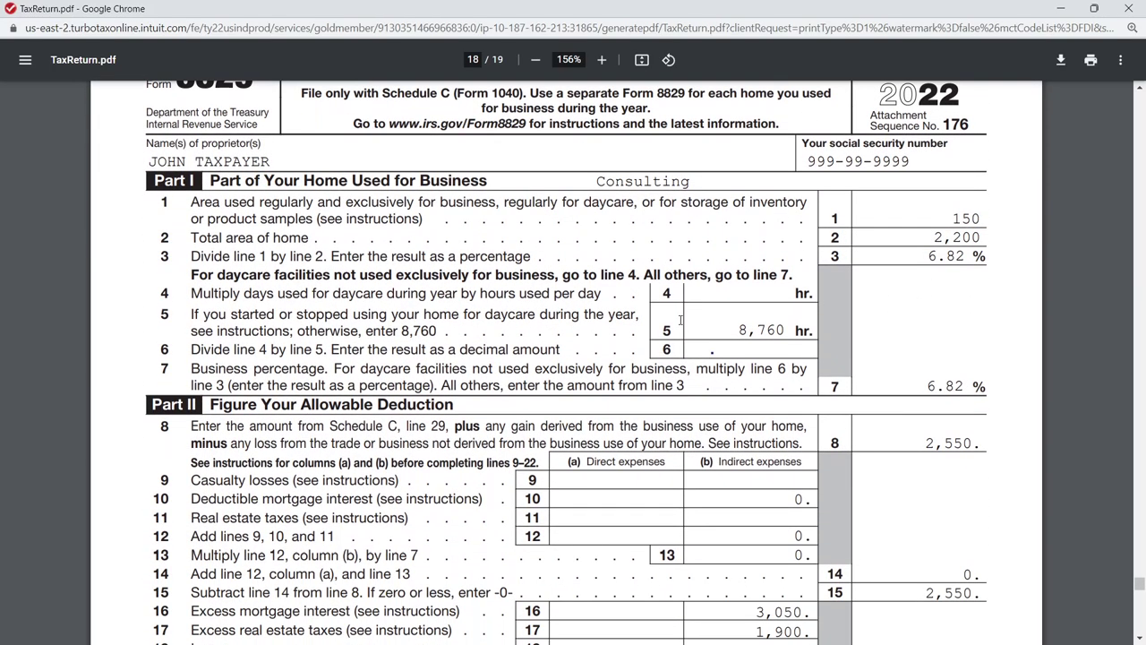
pyautogui.scroll(1, 688, 428)
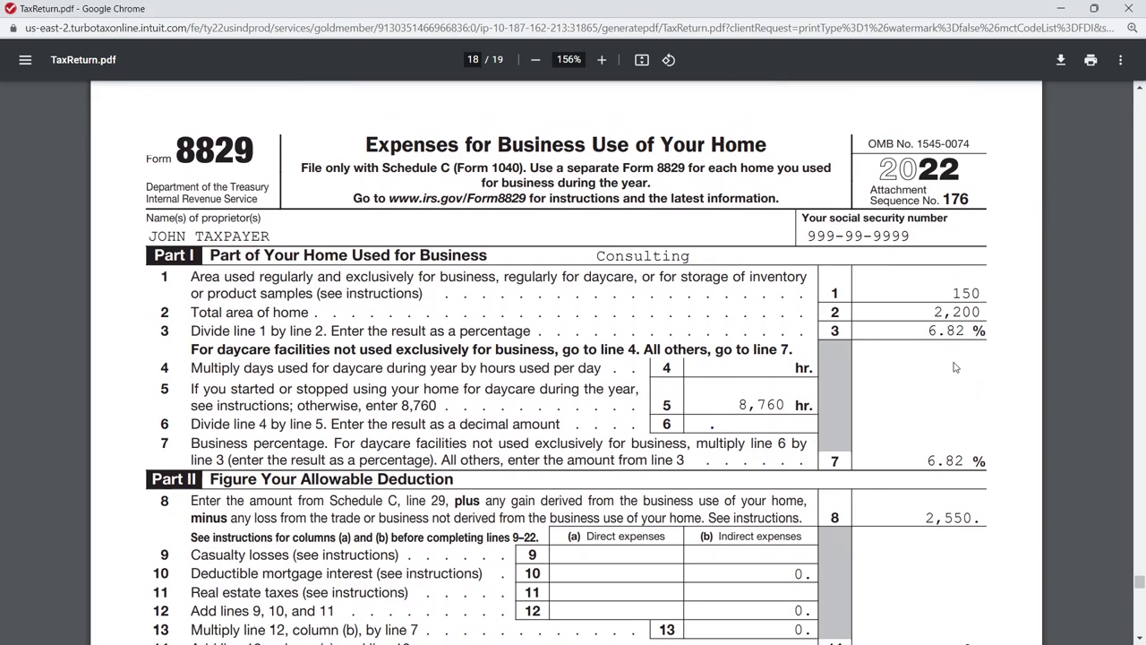
pyautogui.scroll(-1, 955, 367)
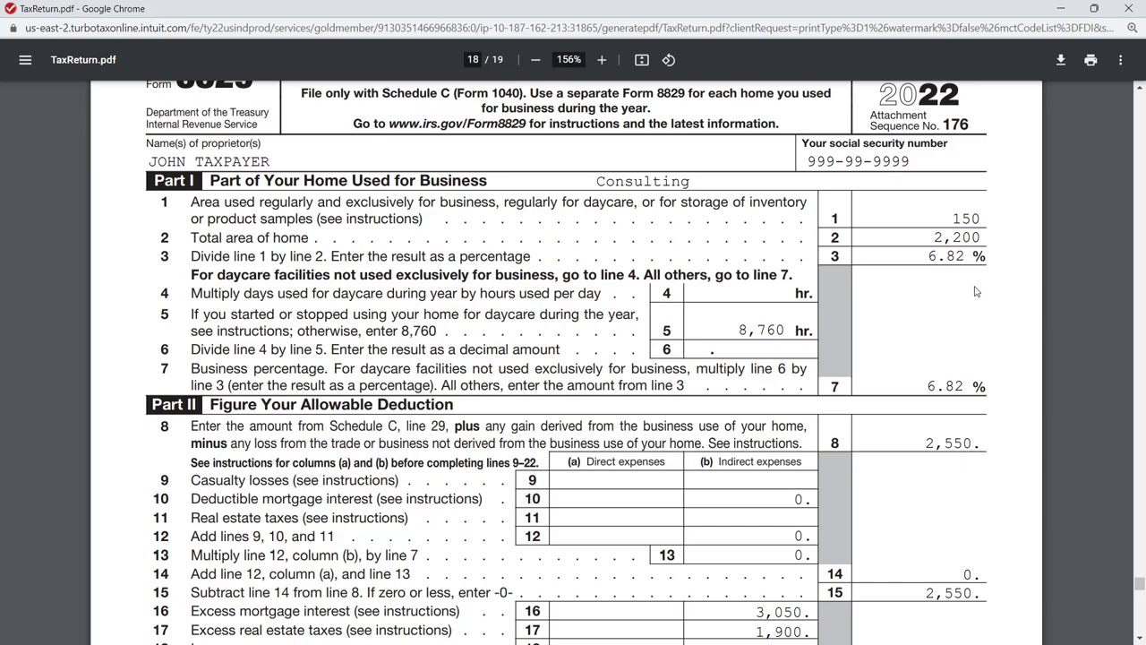
# Step: Examine Part II of Form 8829, following the indirect home expenses through to the allowable operating expenses and depreciation lines
pyautogui.scroll(-5, 976, 291)
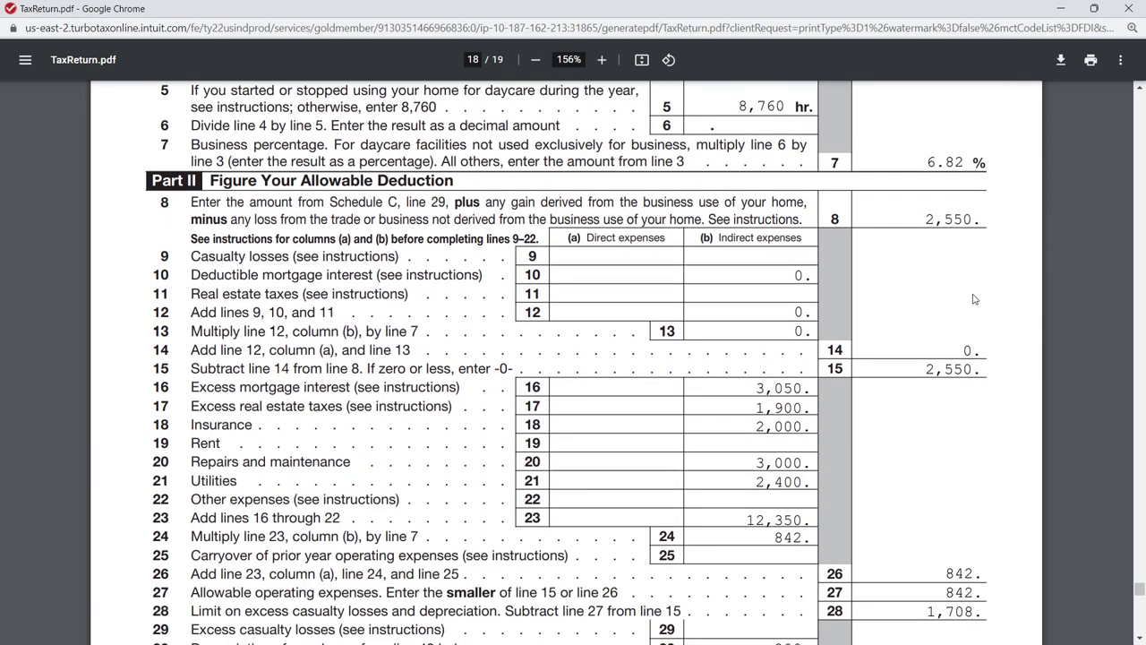
pyautogui.scroll(-2, 975, 299)
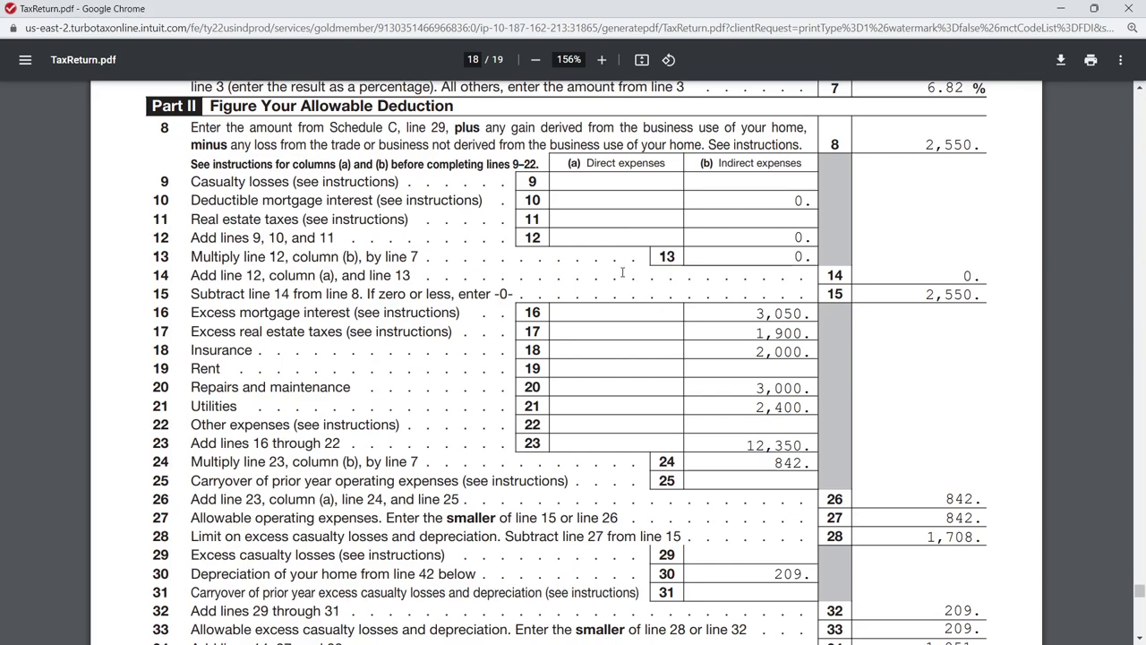
pyautogui.scroll(-1, 641, 329)
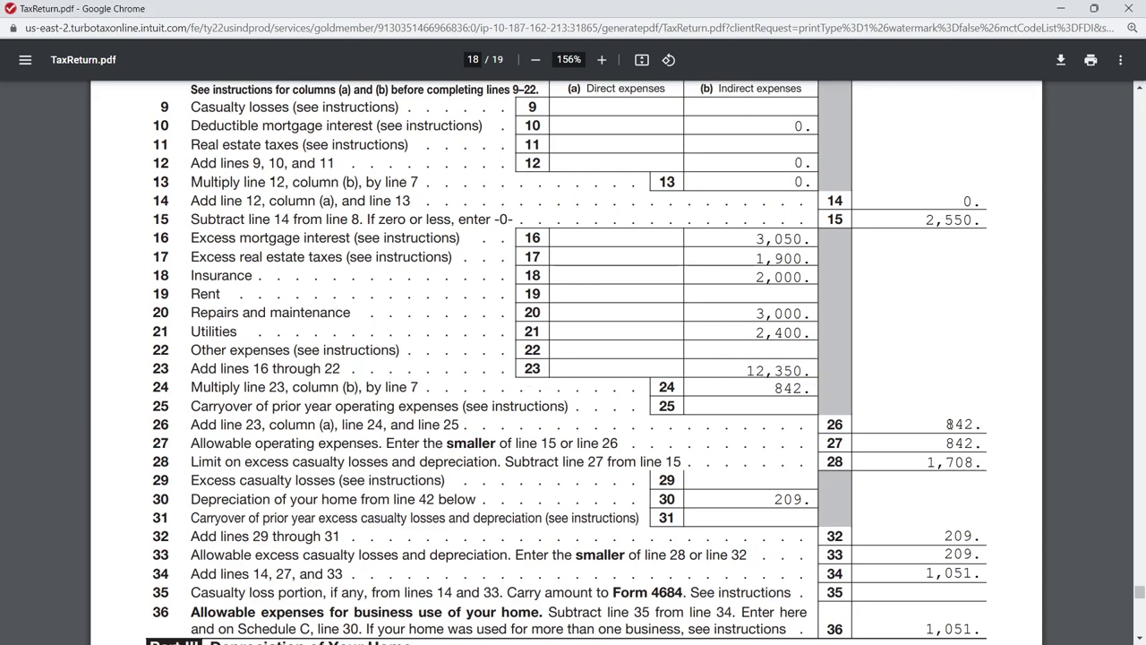
pyautogui.scroll(3, 873, 409)
pyautogui.scroll(-2, 904, 457)
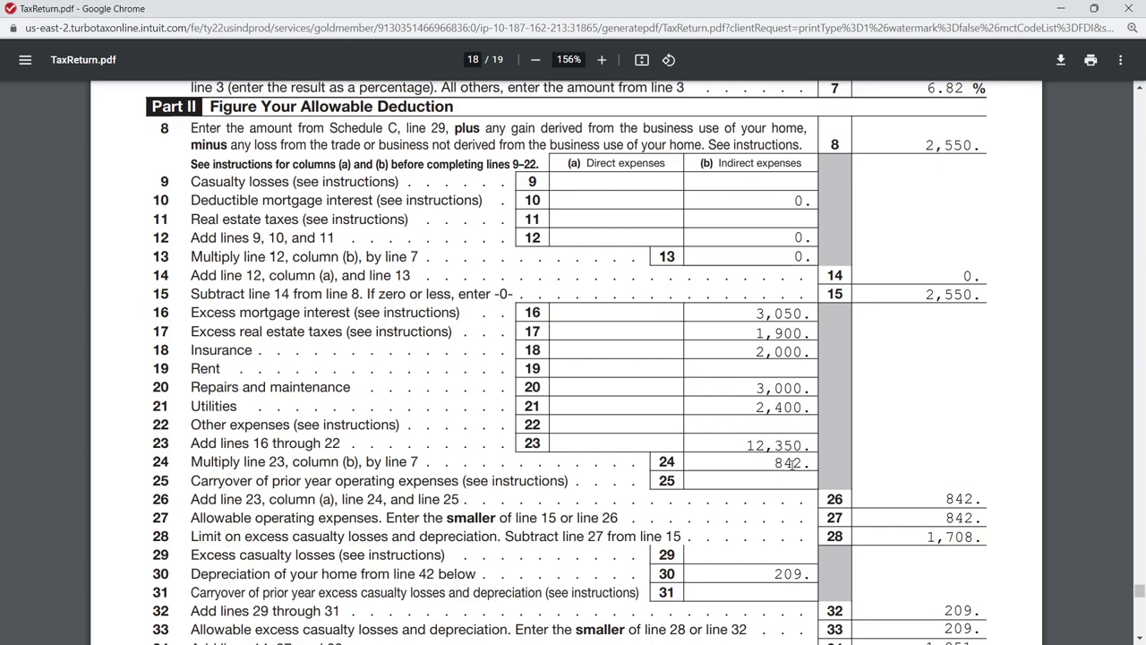
pyautogui.scroll(-2, 880, 430)
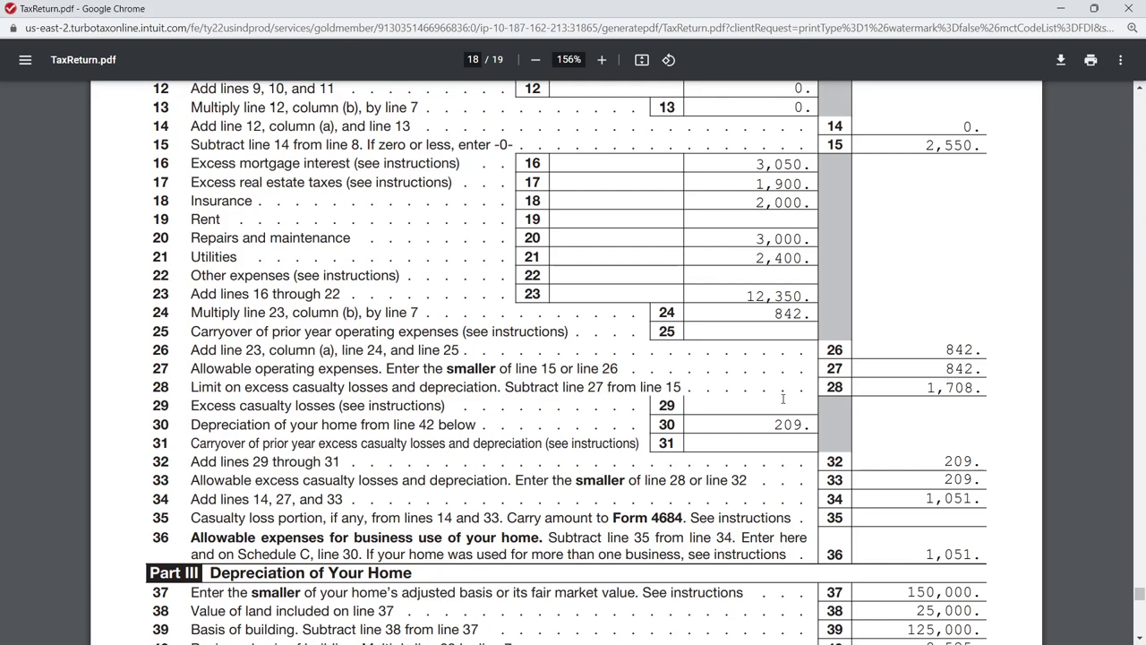
# Step: Highlight the combined deduction on line 34 of Form 8829 and examine the home depreciation and carryover sections below it
pyautogui.scroll(-2, 826, 416)
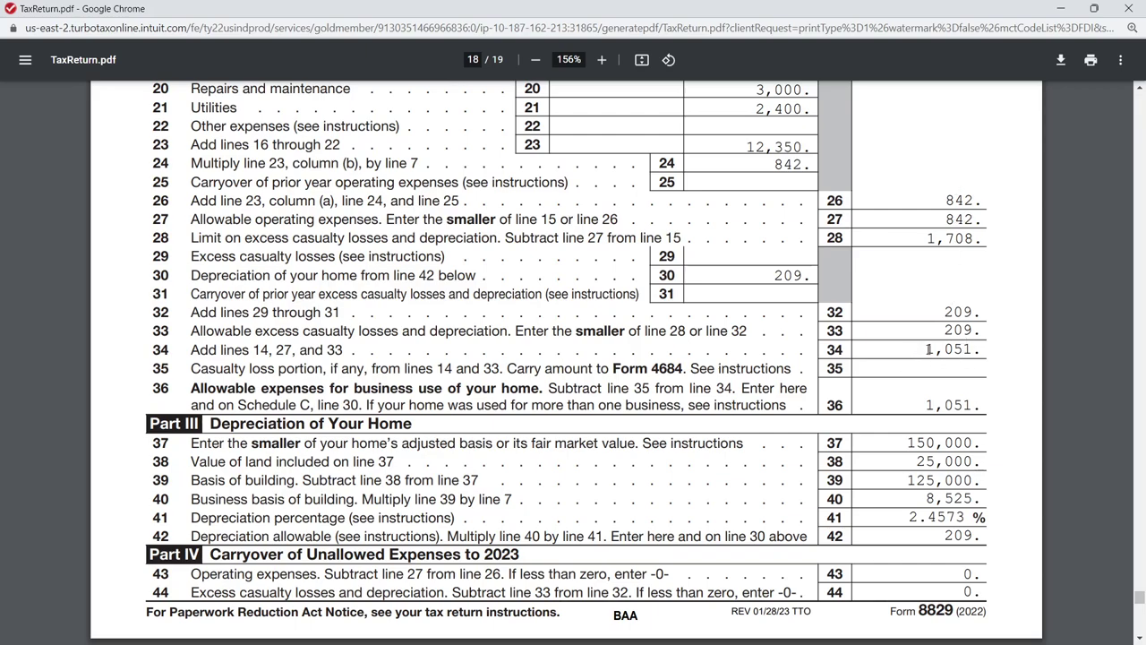
pyautogui.moveTo(979, 350); pyautogui.dragTo(928, 349)
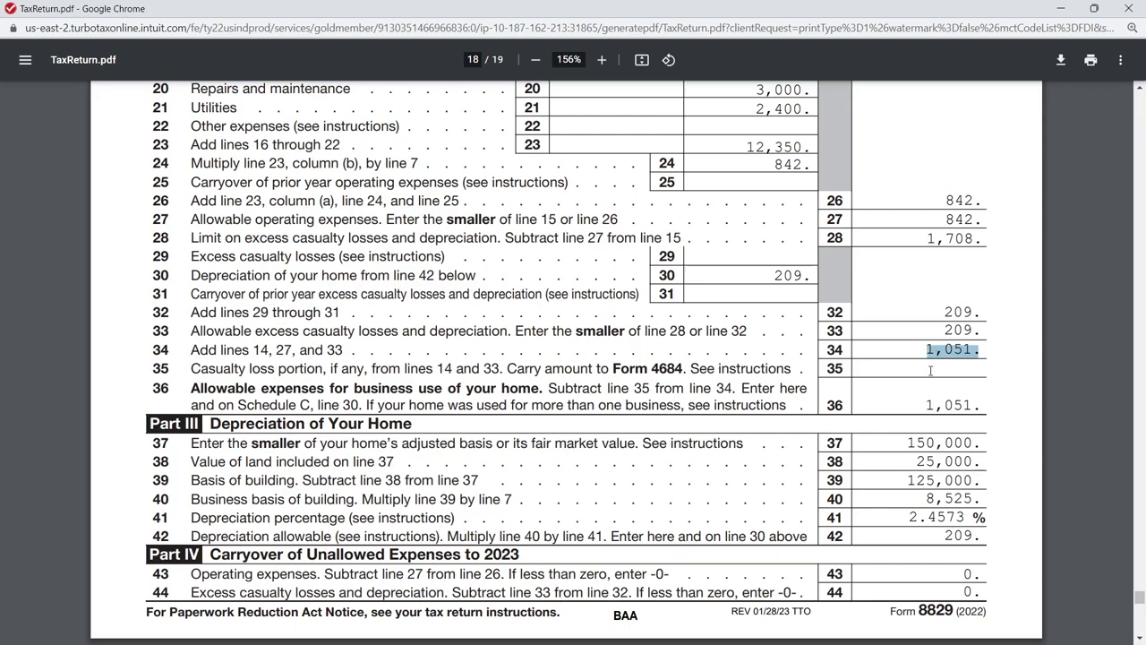
pyautogui.click(930, 371)
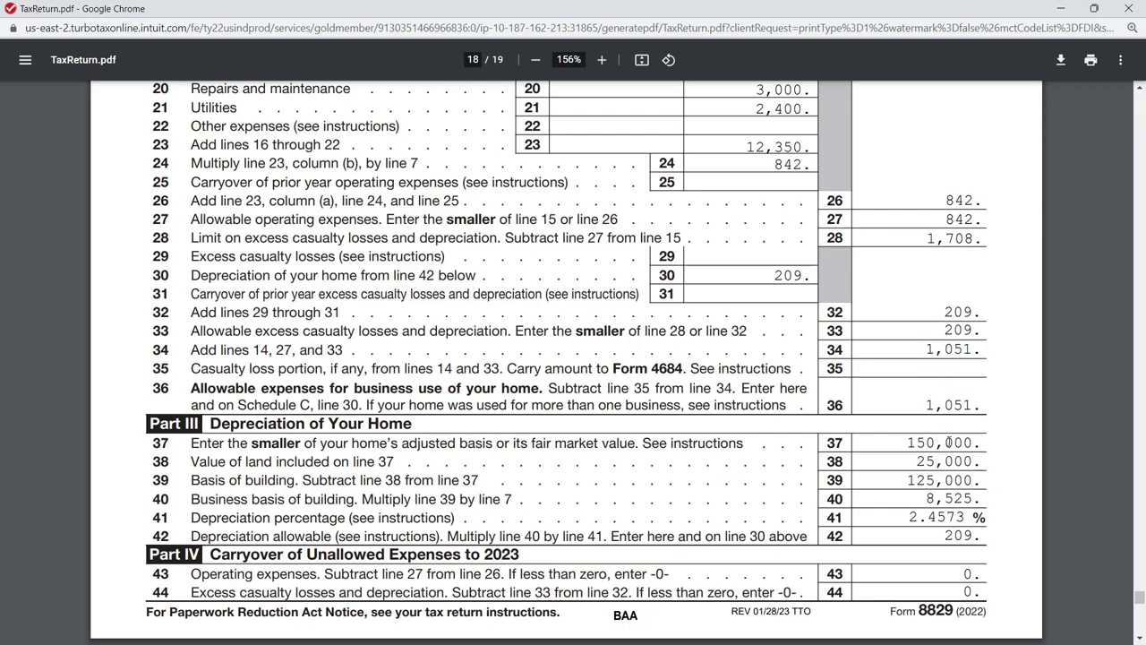
pyautogui.scroll(-2, 950, 430)
pyautogui.scroll(2, 948, 443)
# Step: Recheck Form 8829 from the business percentage to the Part III depreciation figures, and return to the start of the form
pyautogui.scroll(7, 909, 535)
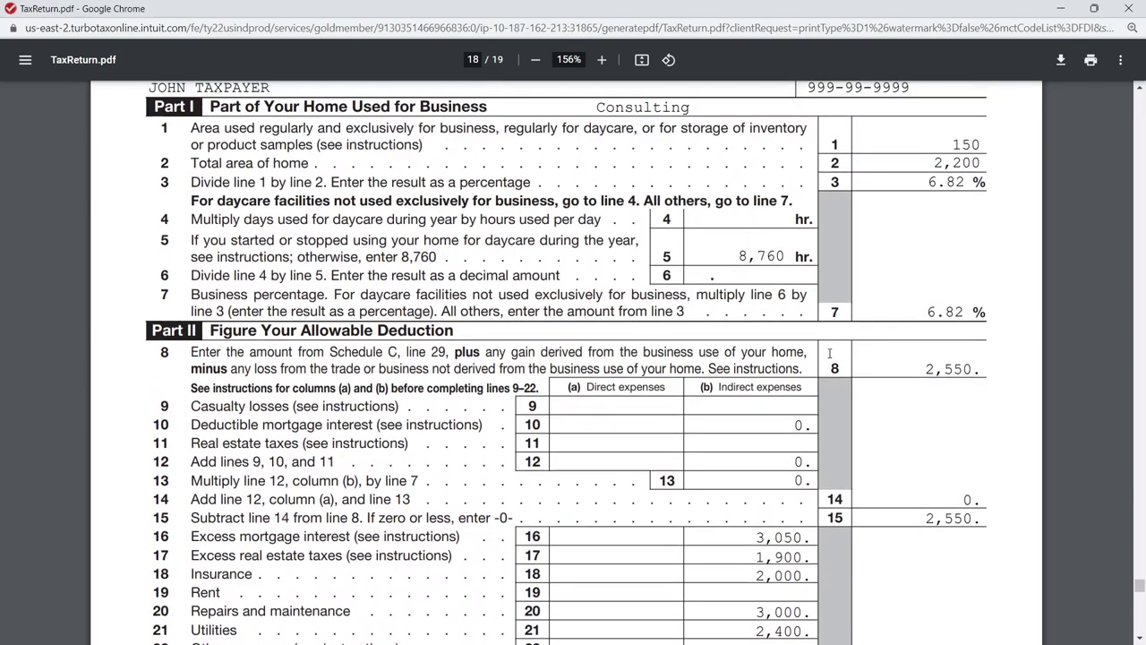
pyautogui.scroll(-5, 830, 353)
pyautogui.scroll(-1, 830, 354)
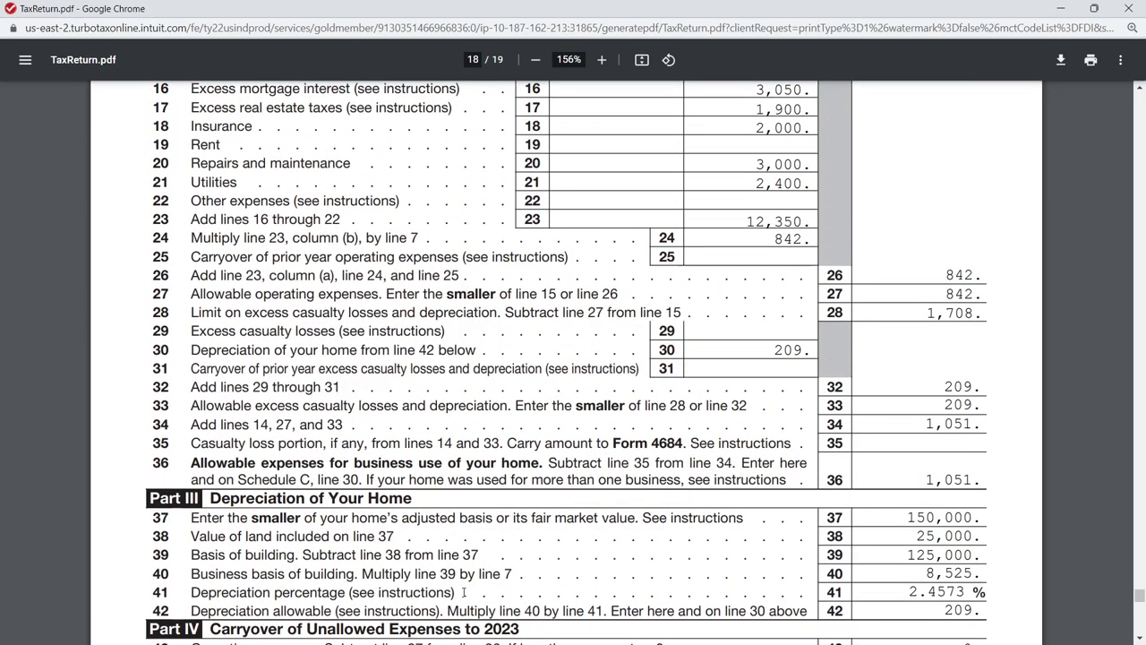
pyautogui.scroll(-1, 465, 593)
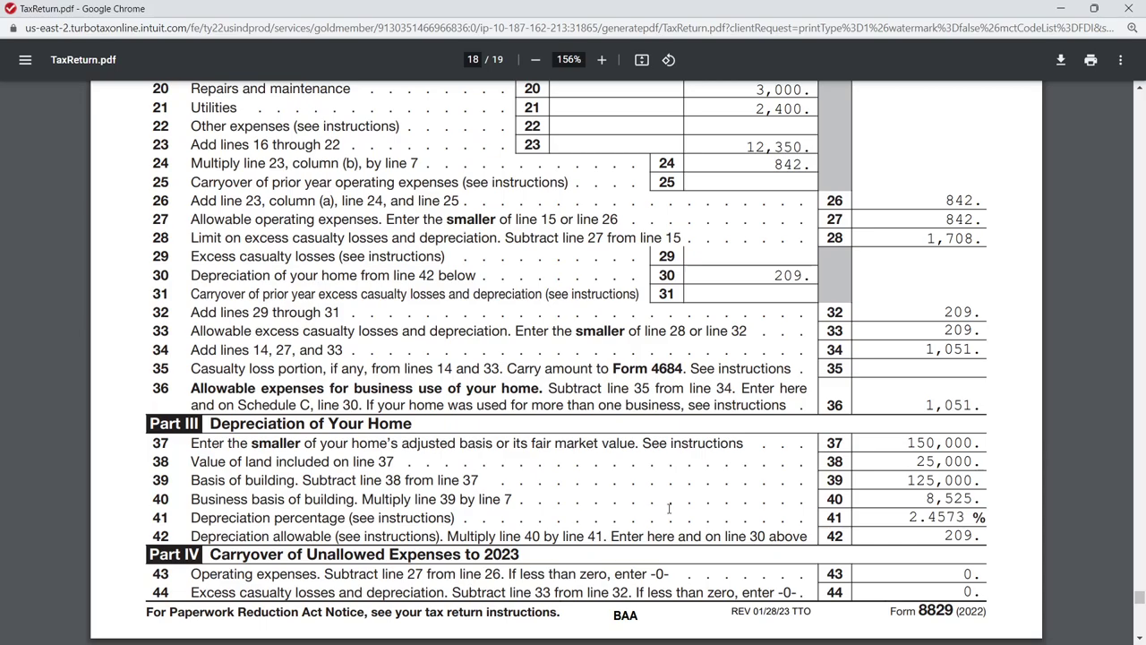
pyautogui.scroll(5, 868, 458)
pyautogui.scroll(2, 889, 470)
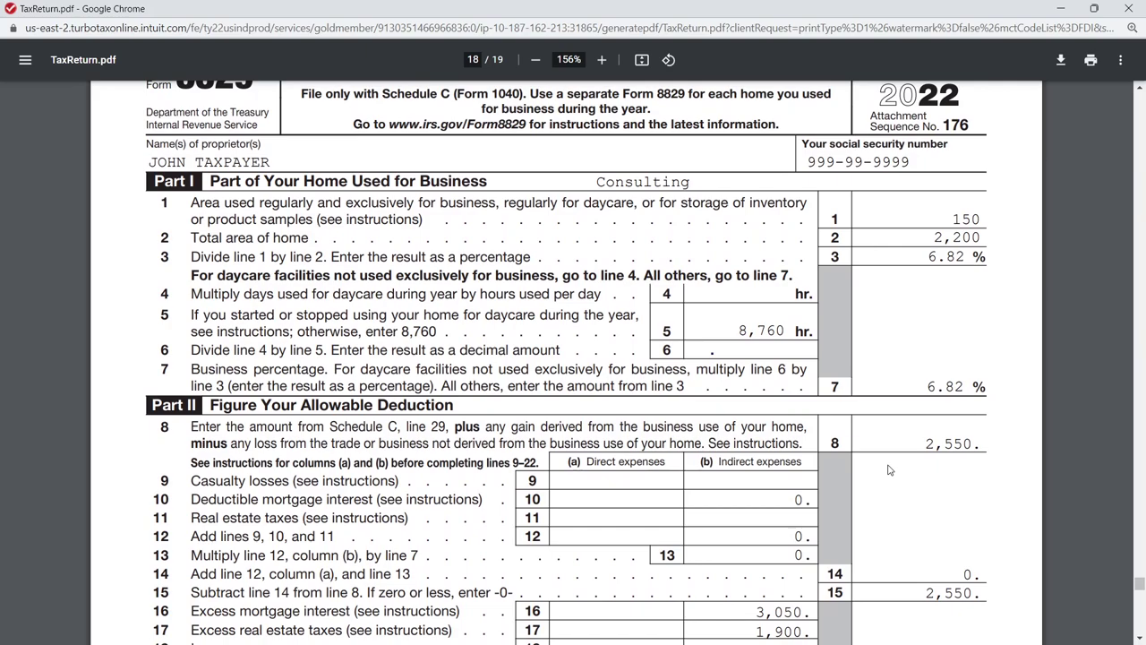
pyautogui.scroll(1, 889, 470)
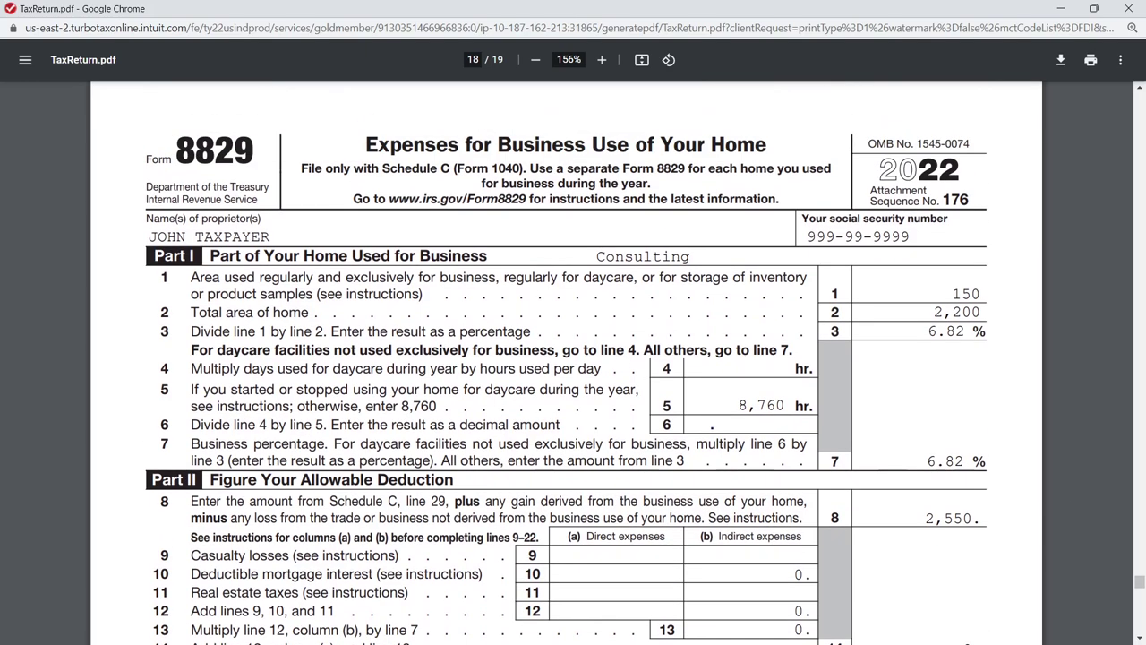